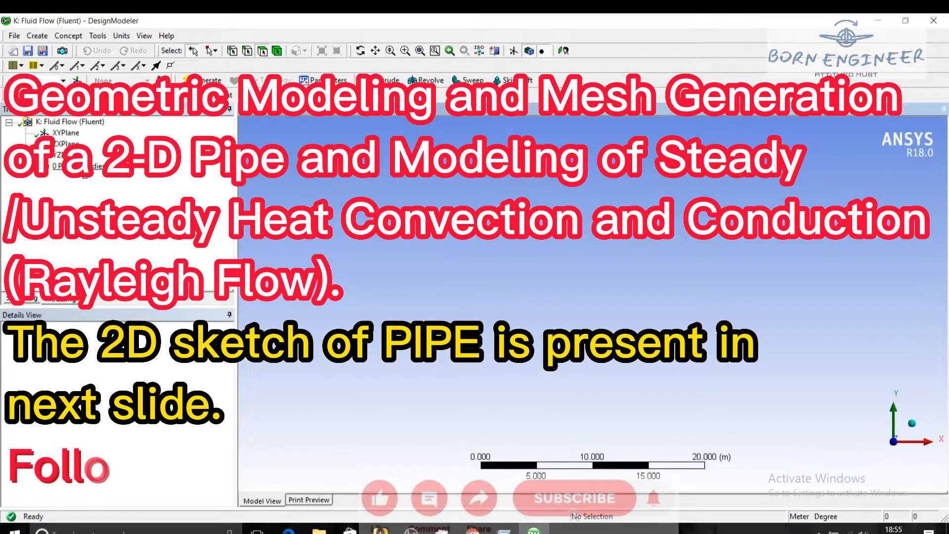
- Start a sketch on the XY plane and set the length units to millimetres
{"action": "left_click", "coordinate": [66, 133]}
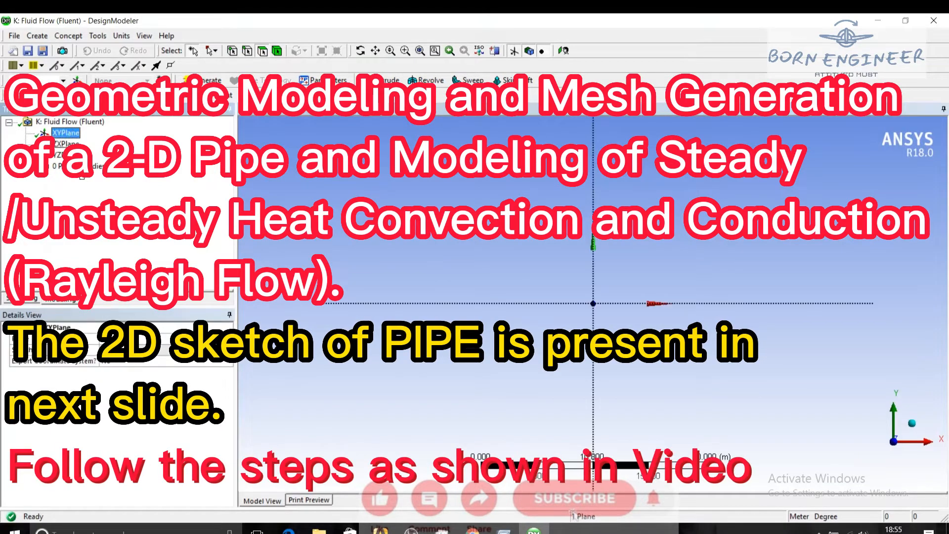
{"action": "left_click", "coordinate": [21, 298]}
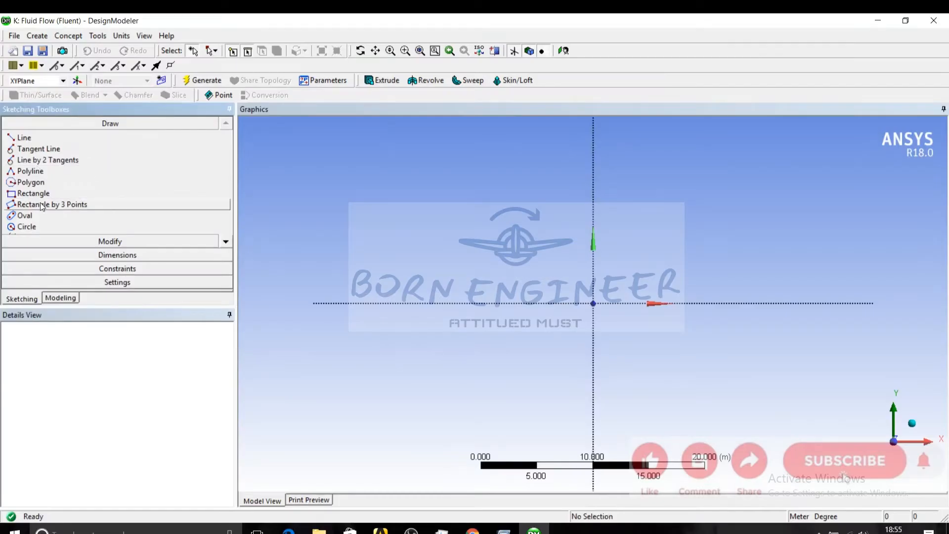
{"action": "left_click", "coordinate": [33, 193]}
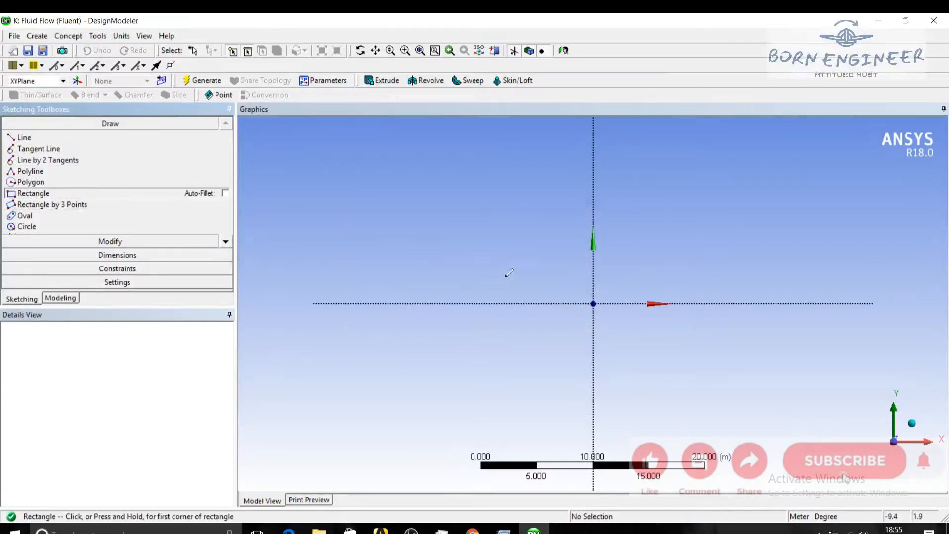
{"action": "scroll", "coordinate": [679, 296], "scroll_direction": "down", "scroll_amount": 1}
{"action": "scroll", "coordinate": [678, 298], "scroll_direction": "down", "scroll_amount": 4}
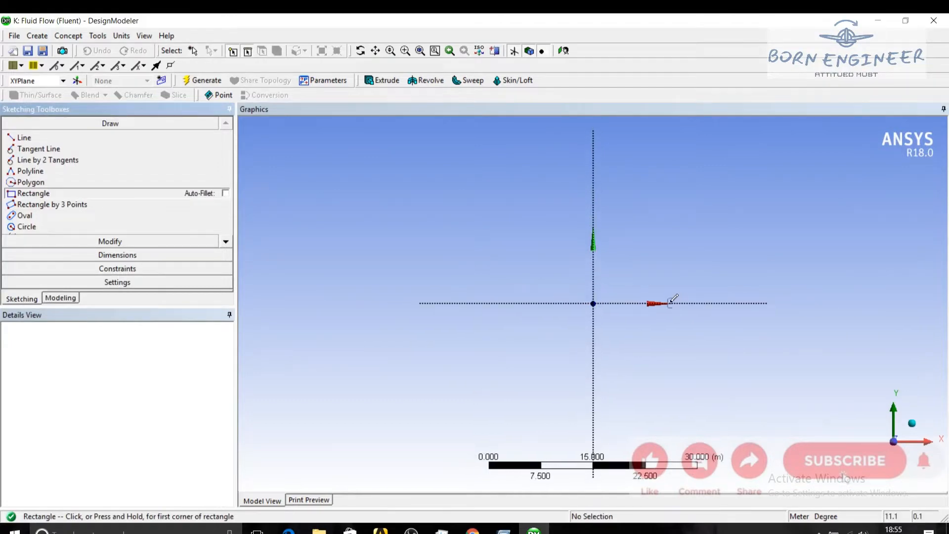
{"action": "scroll", "coordinate": [642, 302], "scroll_direction": "down", "scroll_amount": 5}
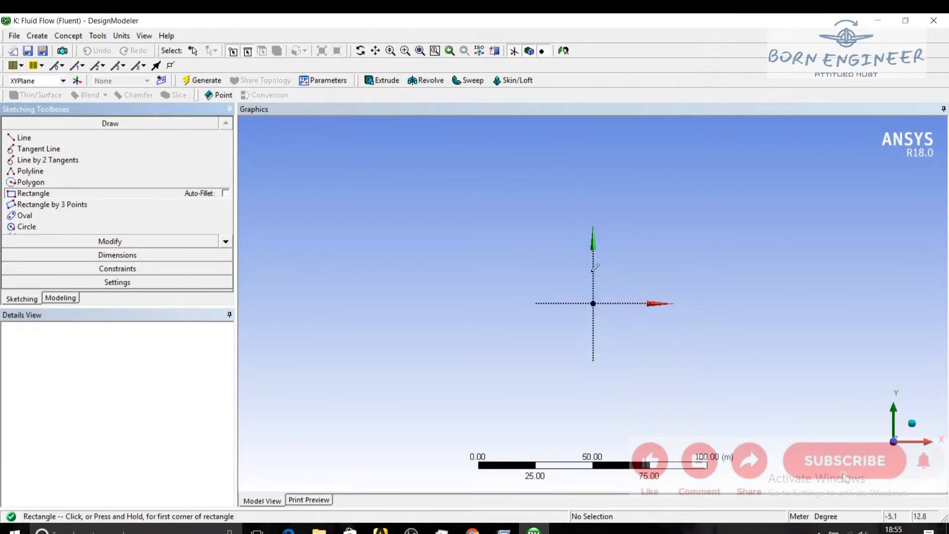
{"action": "left_click", "coordinate": [129, 41]}
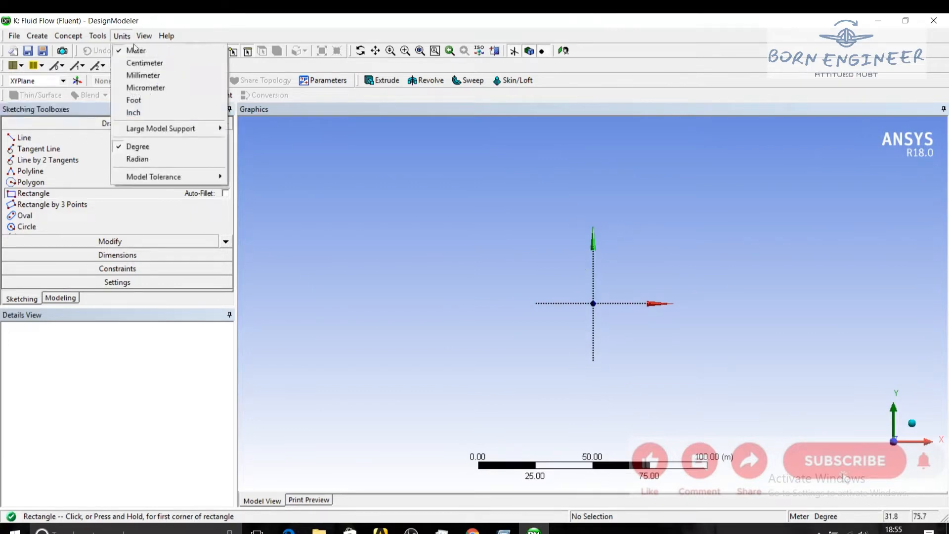
{"action": "left_click", "coordinate": [153, 75]}
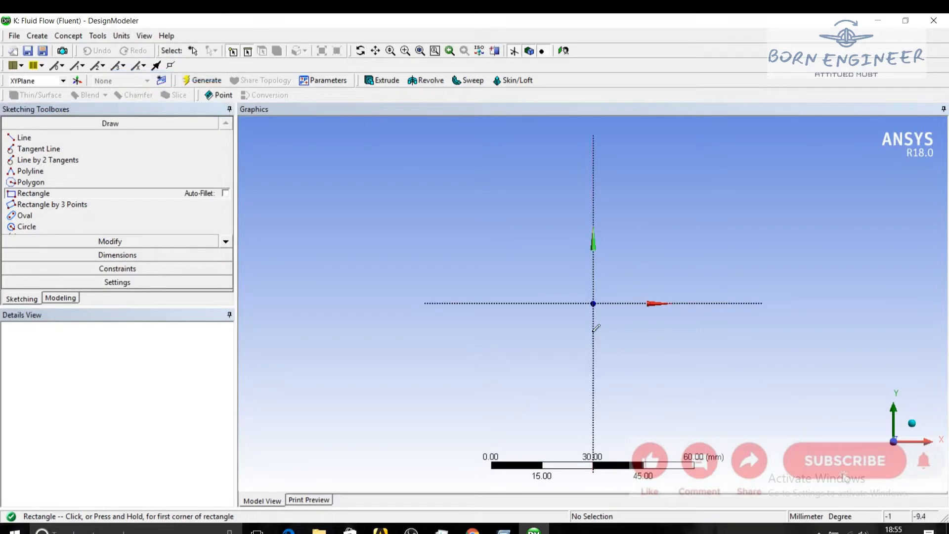
- Draw a rectangle about 94 mm by 24 mm with its opposite corners on the positive Y axis and the positive X axis
{"action": "scroll", "coordinate": [596, 321], "scroll_direction": "down", "scroll_amount": 2}
{"action": "scroll", "coordinate": [596, 312], "scroll_direction": "down", "scroll_amount": 3}
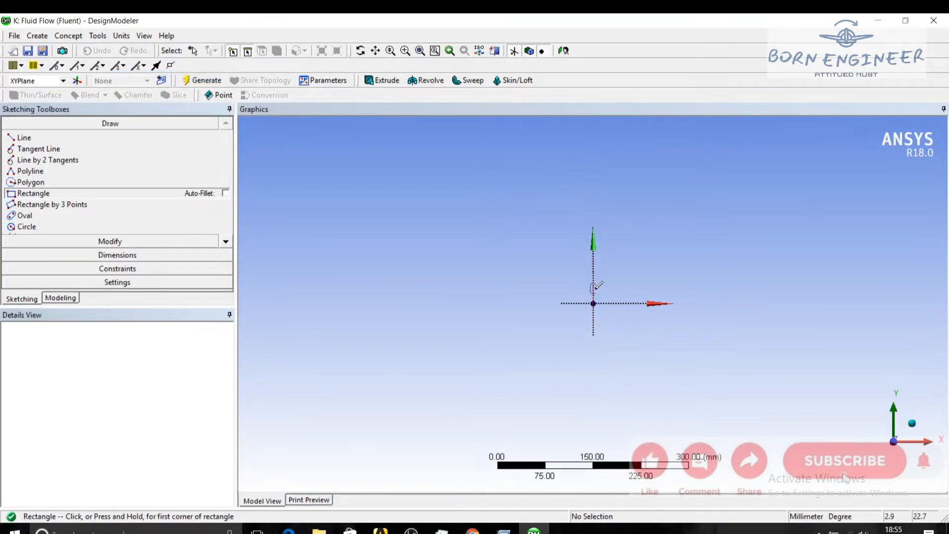
{"action": "left_click", "coordinate": [594, 288]}
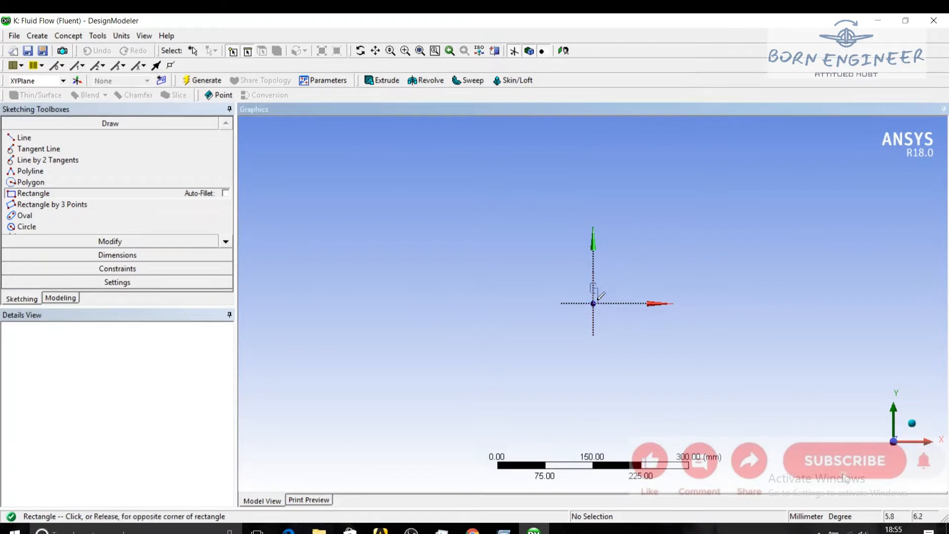
{"action": "left_click", "coordinate": [650, 302]}
- Add general dimensions to the rectangle's vertical edge on the Y axis and its upper horizontal edge
{"action": "scroll", "coordinate": [779, 317], "scroll_direction": "up", "scroll_amount": 3}
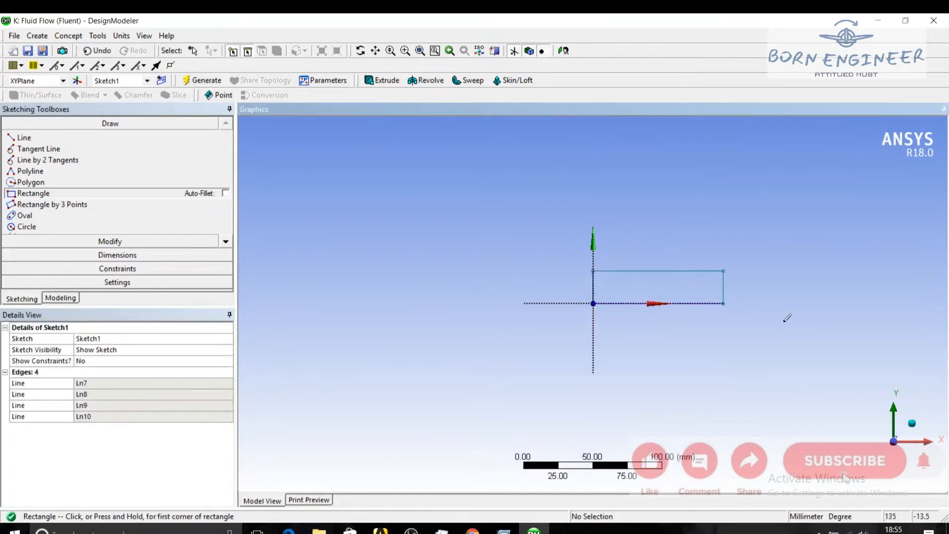
{"action": "scroll", "coordinate": [780, 317], "scroll_direction": "down", "scroll_amount": 2}
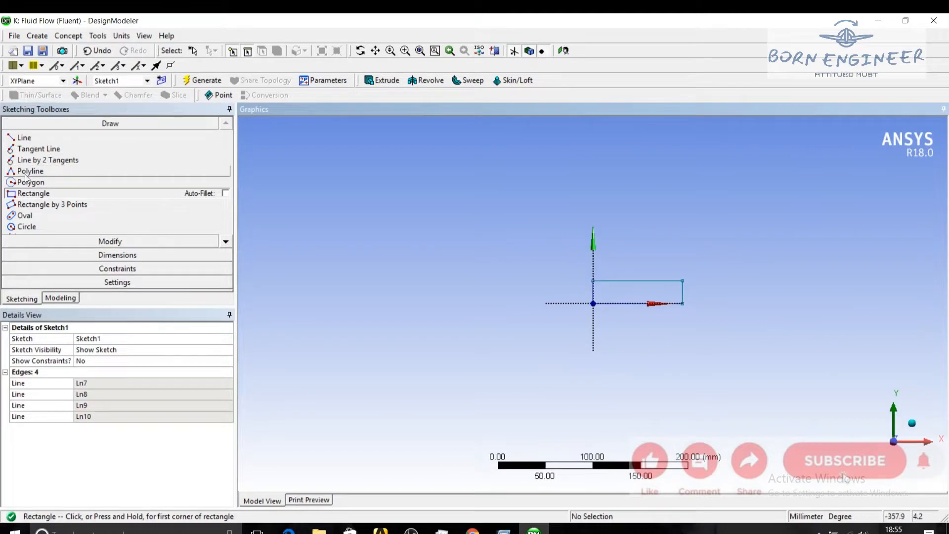
{"action": "left_click", "coordinate": [129, 255]}
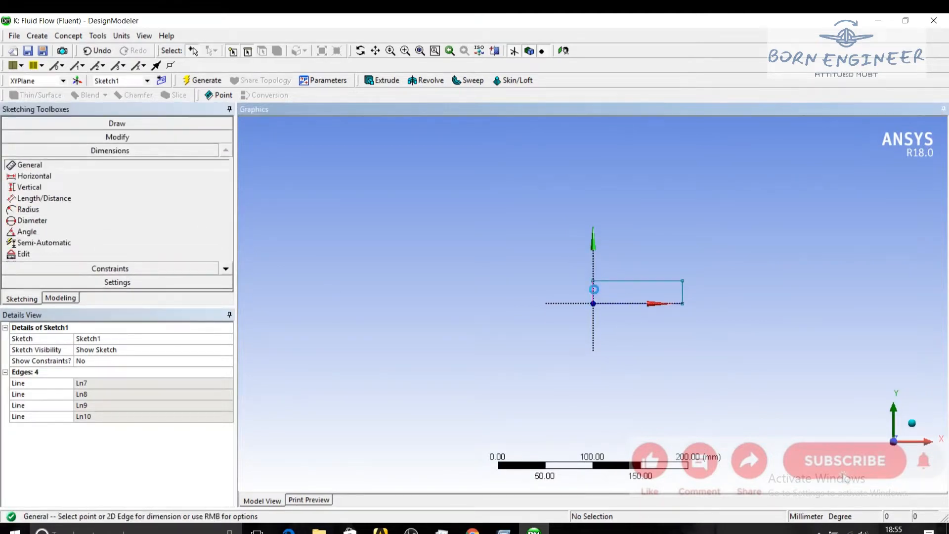
{"action": "left_click", "coordinate": [592, 292]}
{"action": "left_click", "coordinate": [582, 288]}
{"action": "left_click", "coordinate": [627, 281]}
{"action": "left_click", "coordinate": [624, 263]}
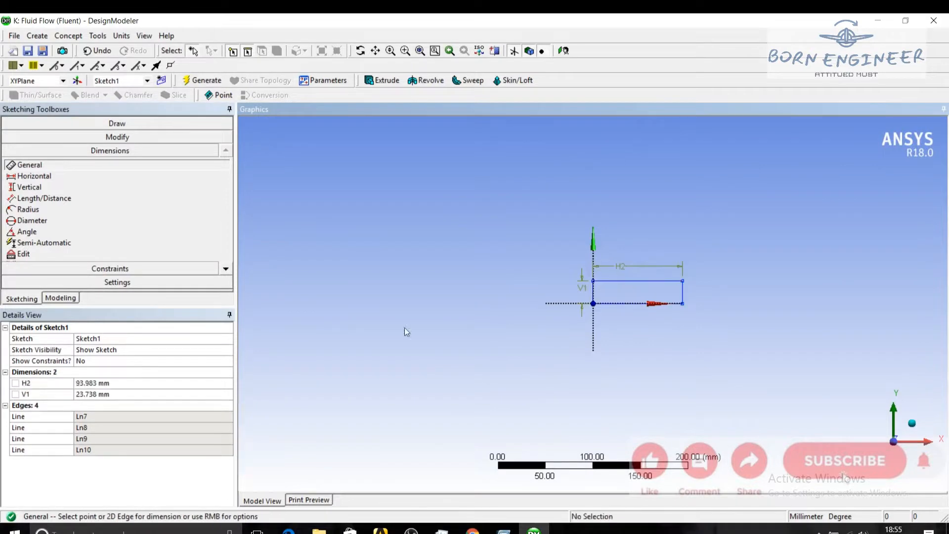
- Set the rectangle's horizontal dimension to 300 mm and its vertical dimension to 5 mm
{"action": "left_click", "coordinate": [112, 384]}
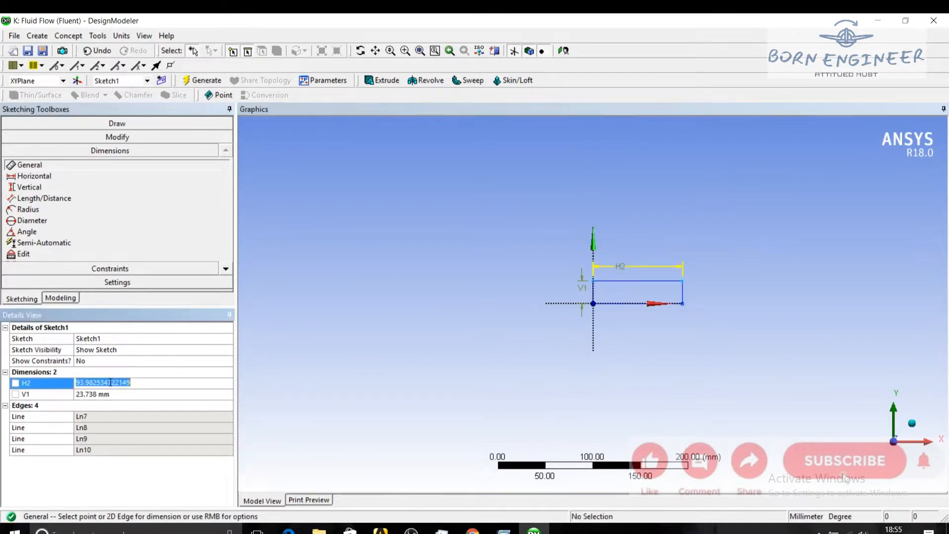
{"action": "type", "text": "300"}
{"action": "key", "text": "Return"}
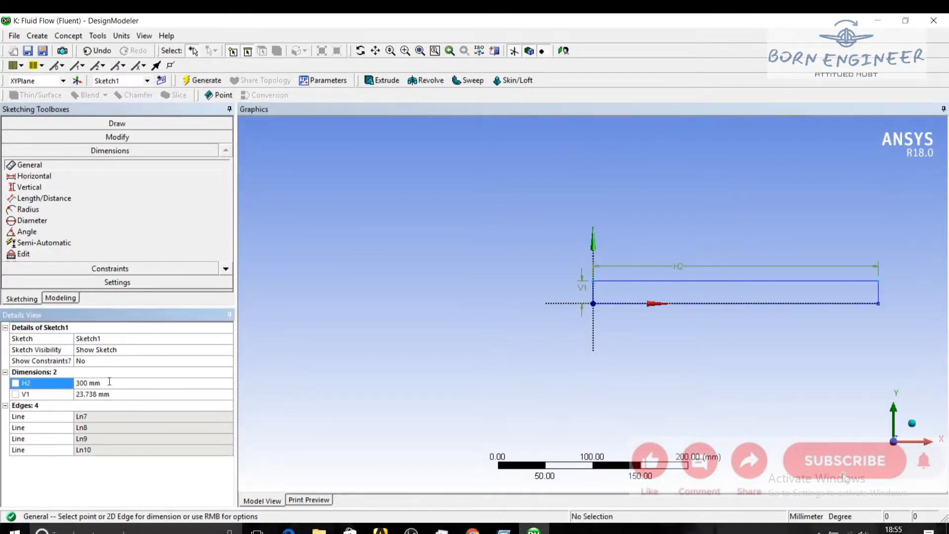
{"action": "scroll", "coordinate": [671, 386], "scroll_direction": "down", "scroll_amount": 3}
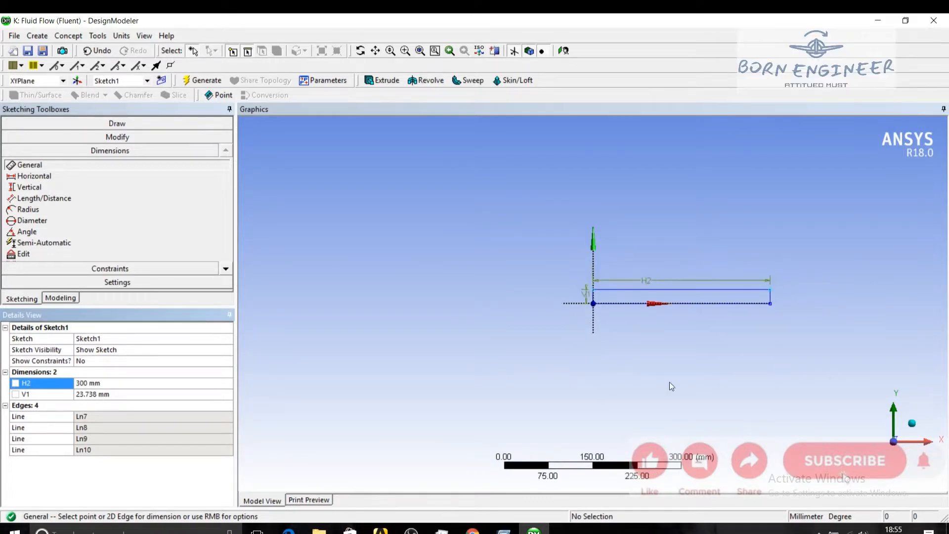
{"action": "left_click", "coordinate": [88, 394]}
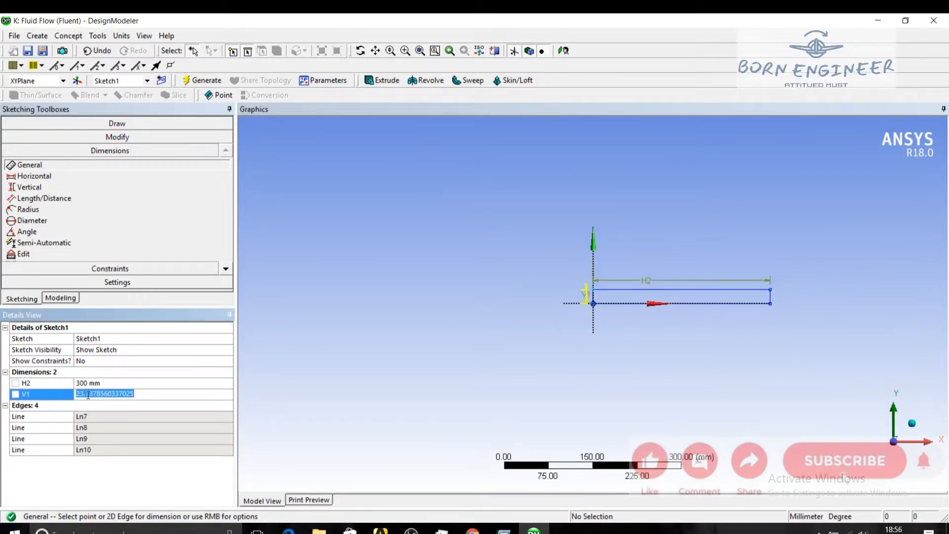
{"action": "type", "text": "5"}
{"action": "key", "text": "Return"}
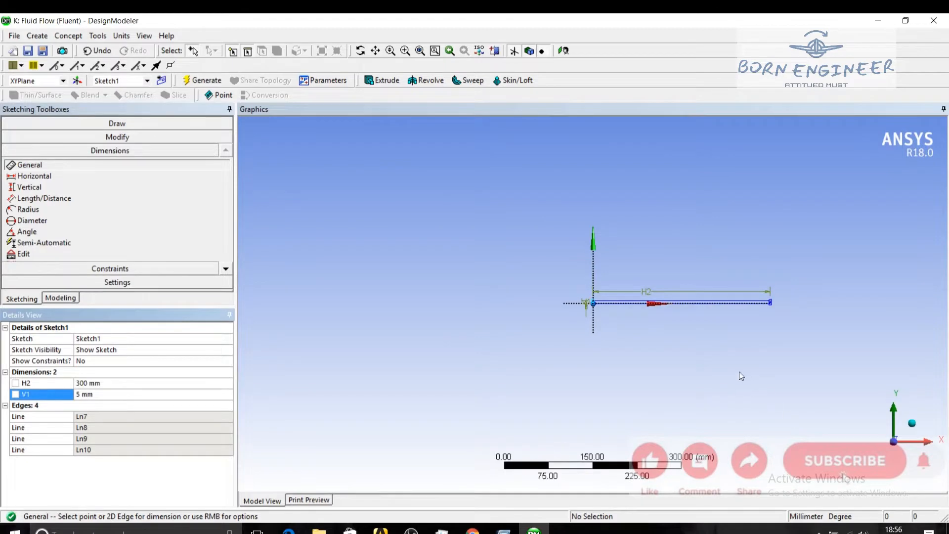
- Split the rectangle's lower edge about 25 mm from the origin with Split at Select
{"action": "scroll", "coordinate": [722, 346], "scroll_direction": "up", "scroll_amount": 6}
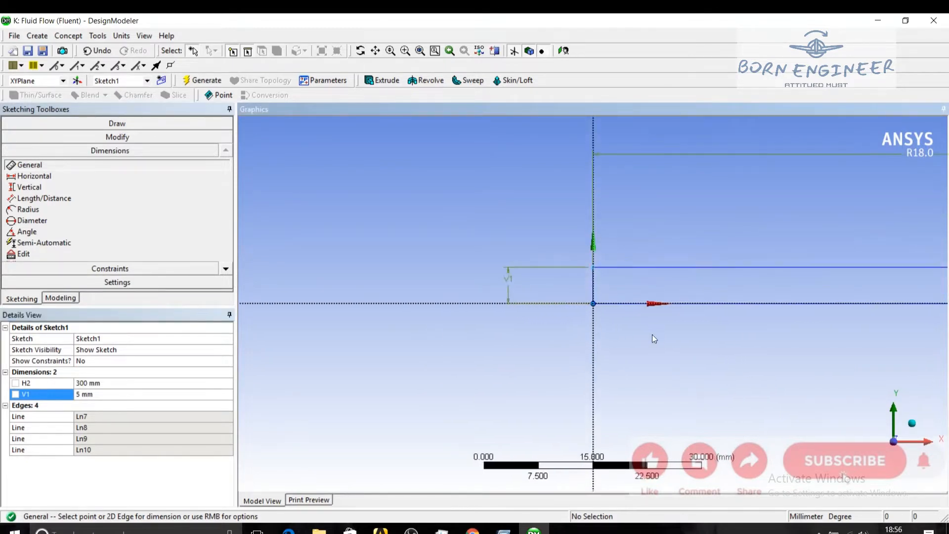
{"action": "scroll", "coordinate": [654, 338], "scroll_direction": "down", "scroll_amount": 3}
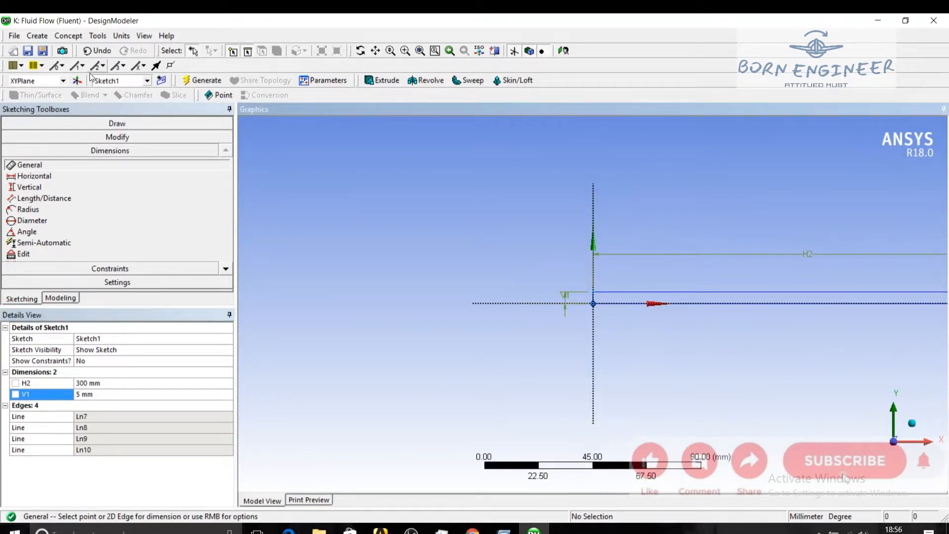
{"action": "left_click", "coordinate": [113, 270]}
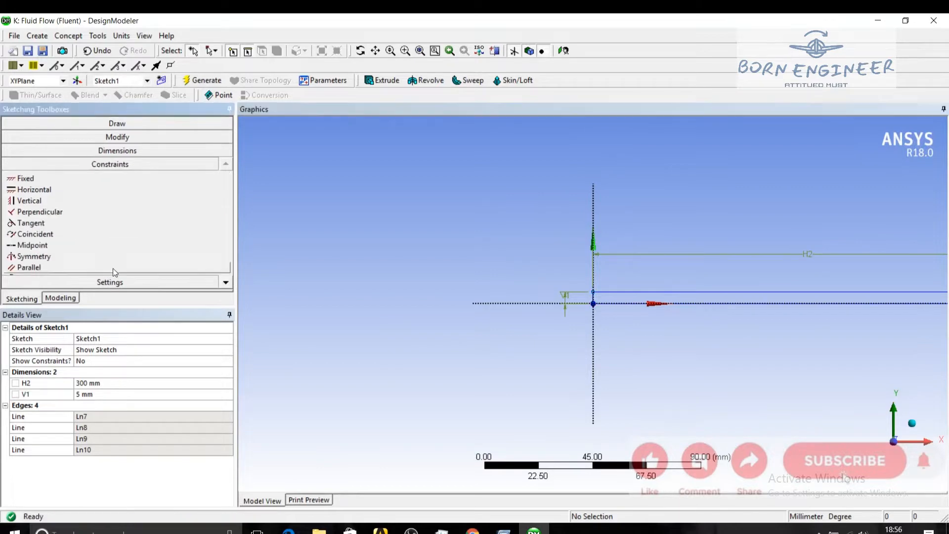
{"action": "left_click", "coordinate": [119, 138]}
{"action": "left_click", "coordinate": [37, 207]}
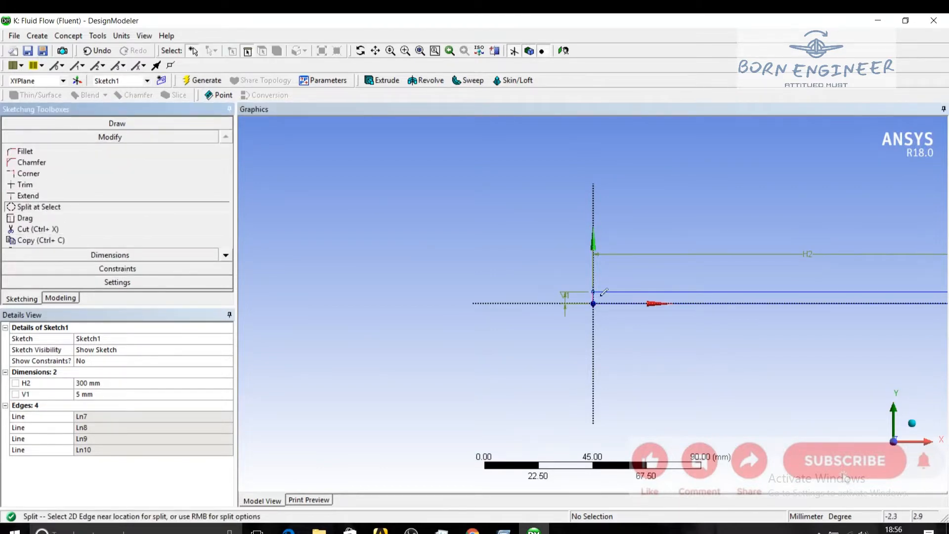
{"action": "left_click", "coordinate": [653, 301]}
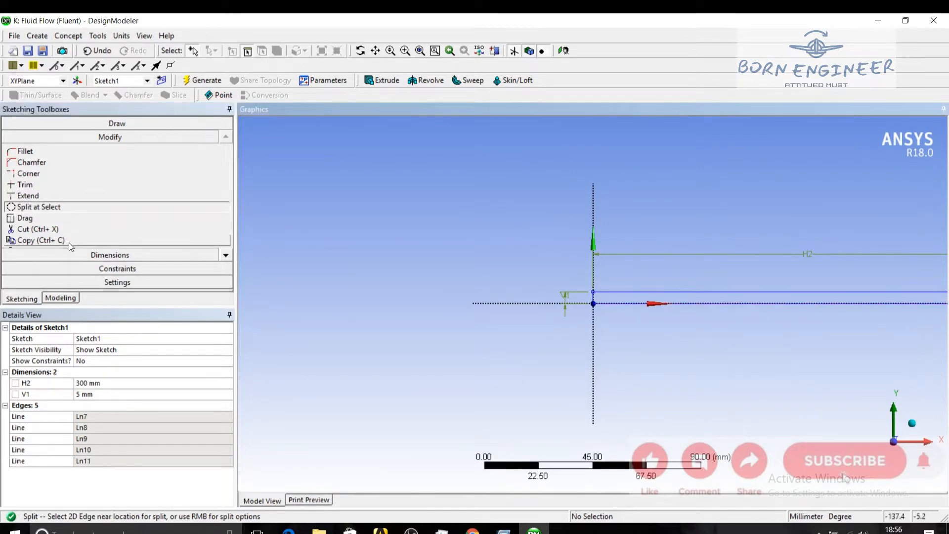
- Dimension the split segment of the lower edge next to the origin and set its length to 50 mm
{"action": "left_click", "coordinate": [115, 254]}
{"action": "left_click", "coordinate": [639, 303]}
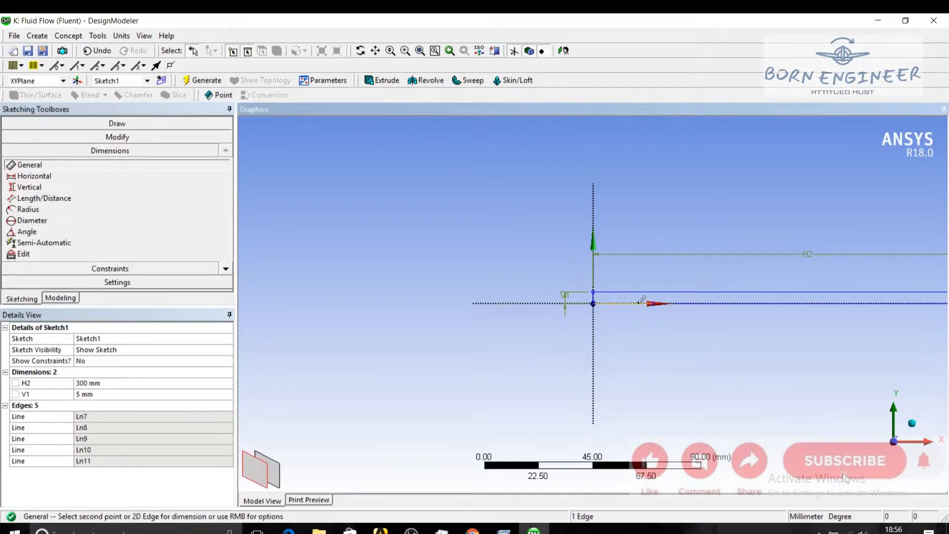
{"action": "left_click", "coordinate": [645, 330]}
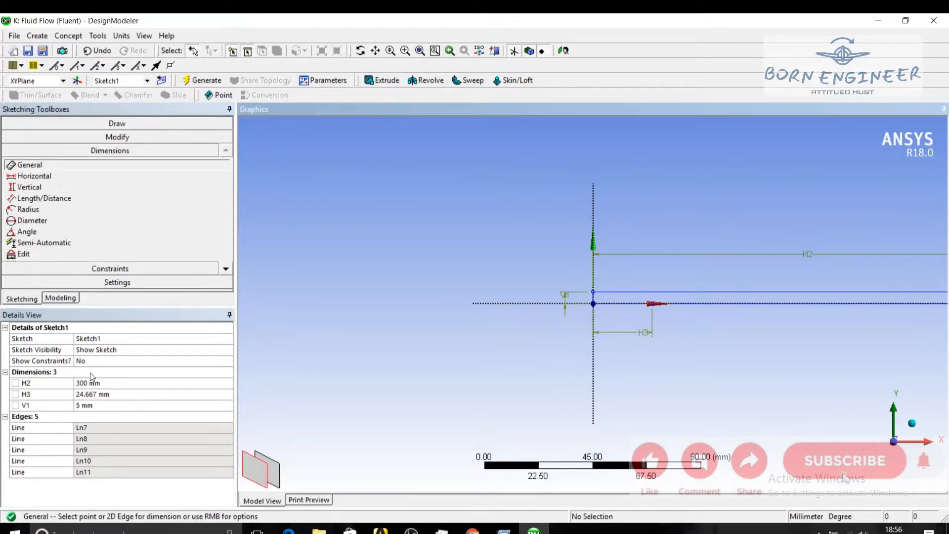
{"action": "left_click", "coordinate": [108, 394]}
{"action": "type", "text": "50"}
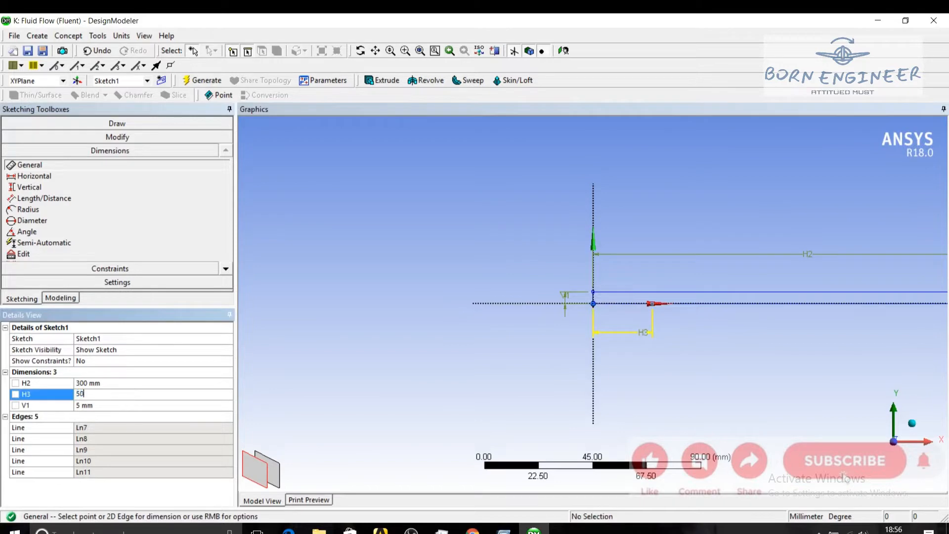
{"action": "key", "text": "Return"}
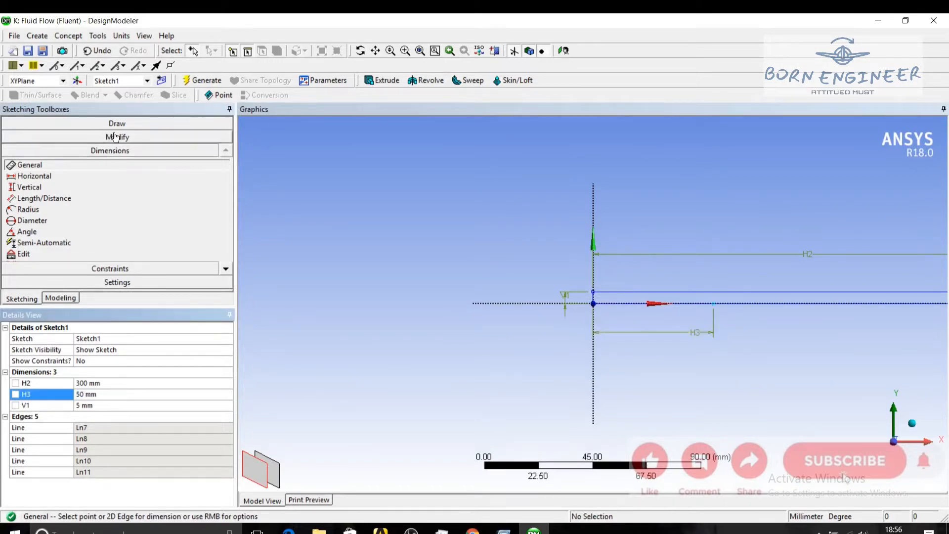
- Create a surface from Sketch1 with the Surfaces From Sketches feature and generate the body
{"action": "left_click", "coordinate": [38, 36]}
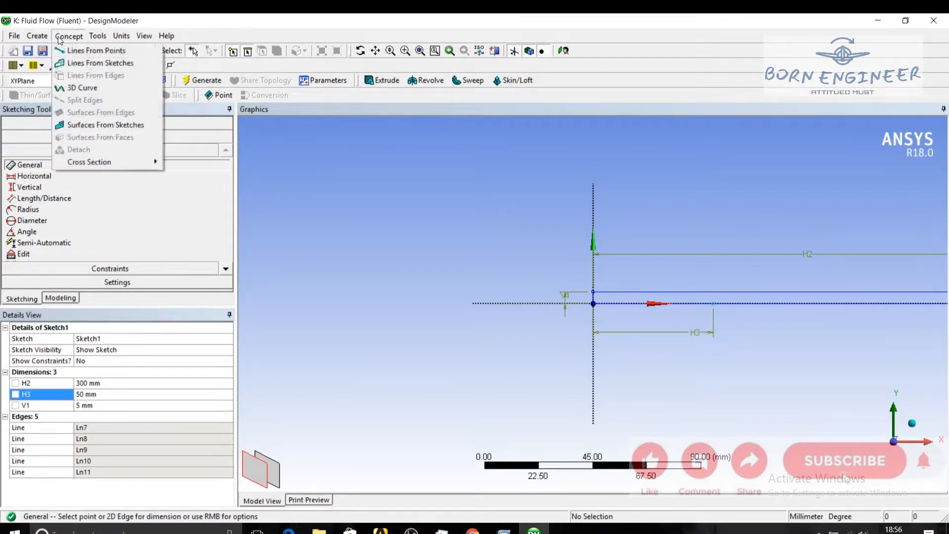
{"action": "left_click", "coordinate": [77, 123]}
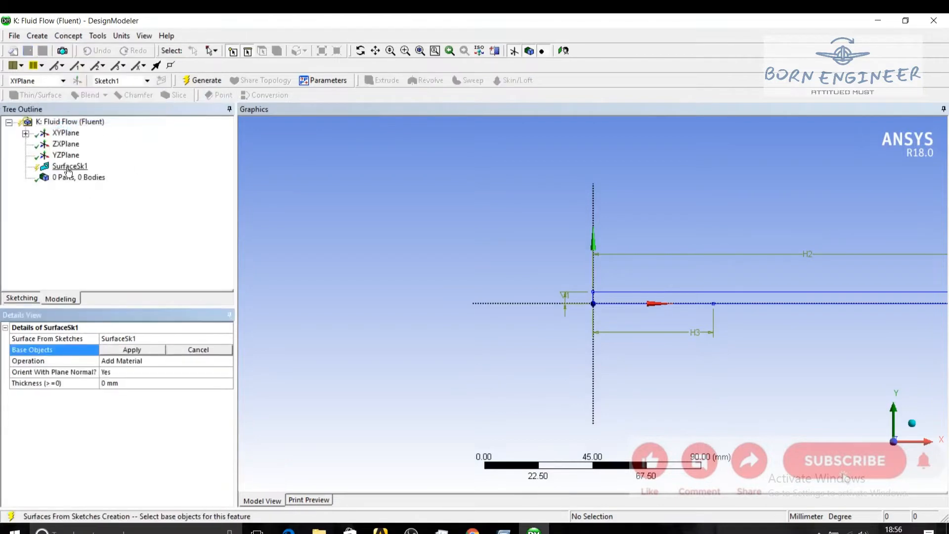
{"action": "left_click", "coordinate": [26, 133]}
{"action": "left_click", "coordinate": [81, 144]}
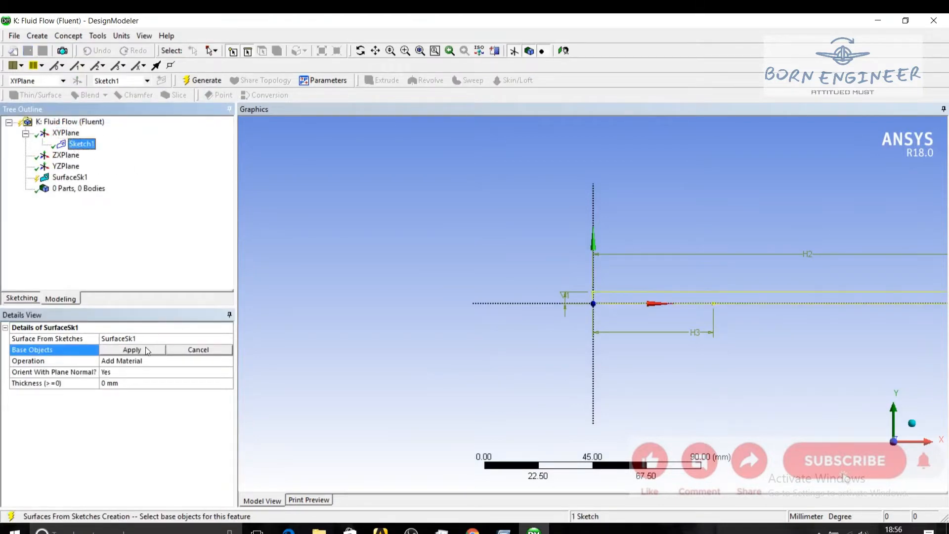
{"action": "left_click", "coordinate": [131, 350]}
{"action": "scroll", "coordinate": [642, 375], "scroll_direction": "down", "scroll_amount": 3}
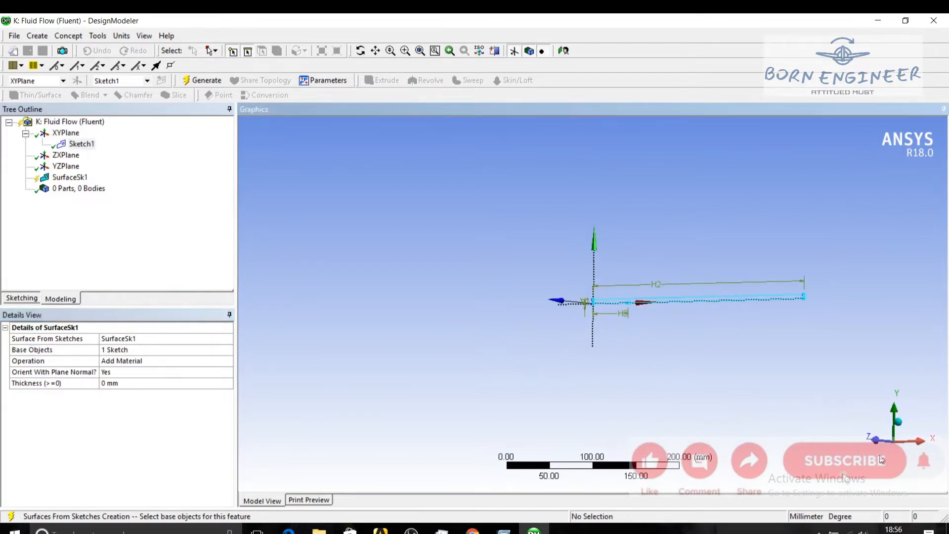
{"action": "scroll", "coordinate": [852, 415], "scroll_direction": "up", "scroll_amount": 4}
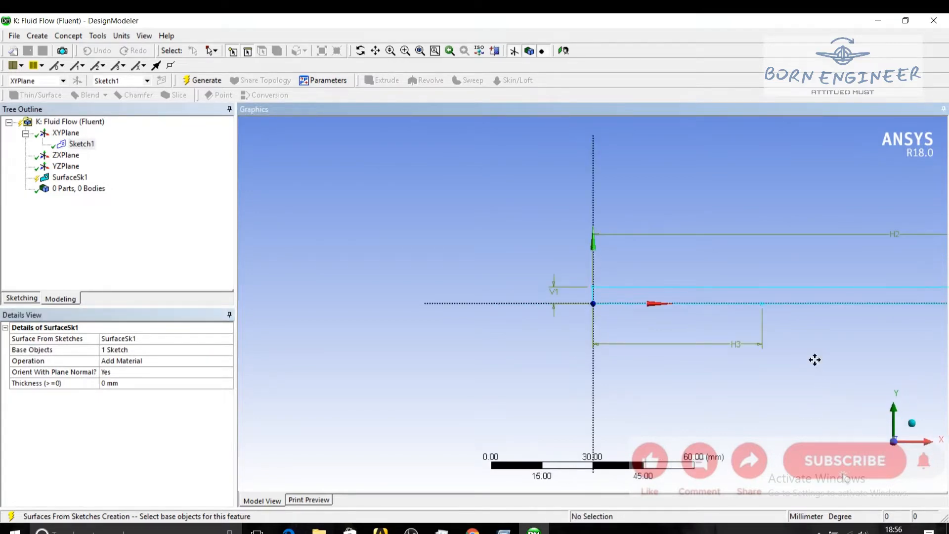
{"action": "scroll", "coordinate": [815, 360], "scroll_direction": "down", "scroll_amount": 3}
{"action": "middle_click_drag", "start_coordinate": [731, 318], "coordinate": [622, 329], "text": "ctrl"}
{"action": "scroll", "coordinate": [637, 329], "scroll_direction": "down", "scroll_amount": 2}
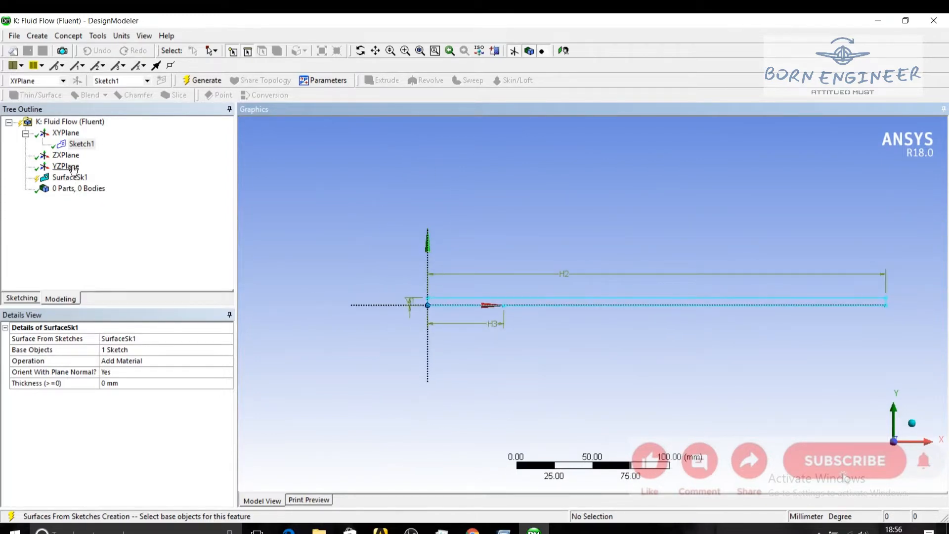
{"action": "left_click", "coordinate": [202, 80]}
{"action": "scroll", "coordinate": [435, 316], "scroll_direction": "up", "scroll_amount": 6}
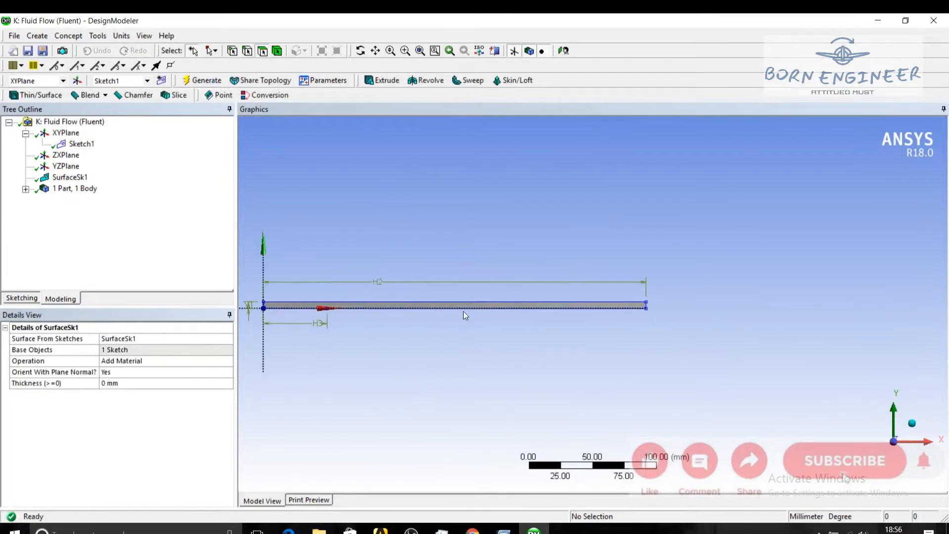
{"action": "mouse_move", "coordinate": [419, 339]}
{"action": "middle_mouse_down", "text": "ctrl"}
{"action": "mouse_move", "coordinate": [651, 369]}
{"action": "mouse_move", "coordinate": [616, 332]}
{"action": "middle_mouse_up", "text": "ctrl"}
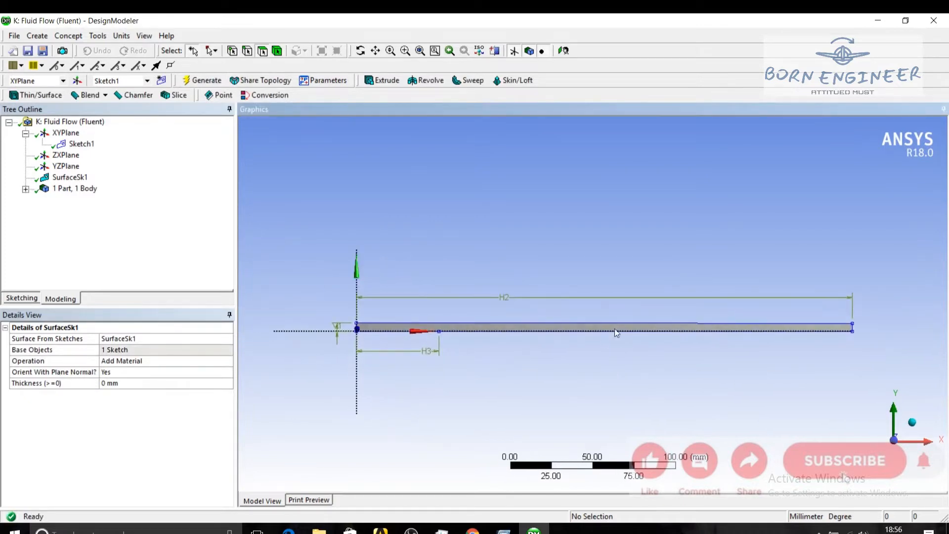
- Close the geometry editor, open the Mesh cell of system K, and view the pipe face-on in the XY plane
{"action": "left_click", "coordinate": [933, 21]}
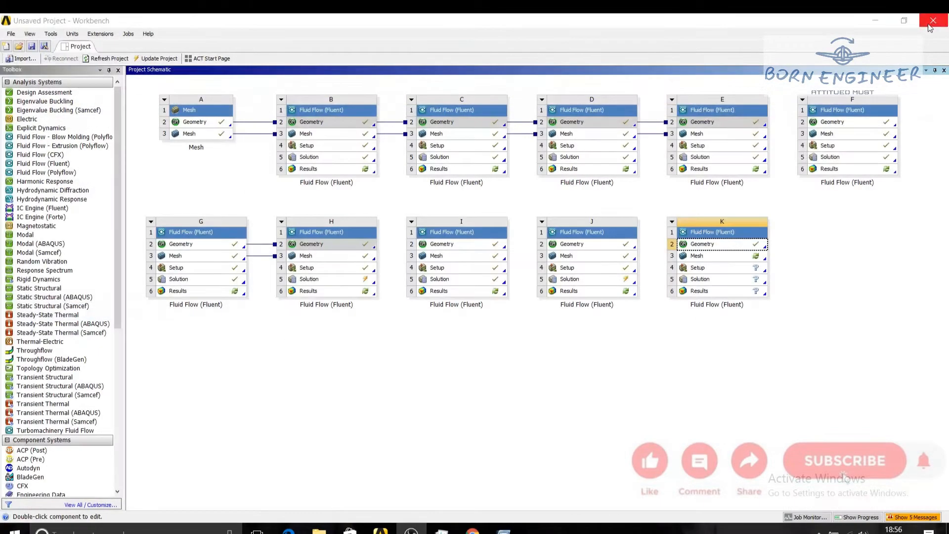
{"action": "double_click", "coordinate": [732, 258]}
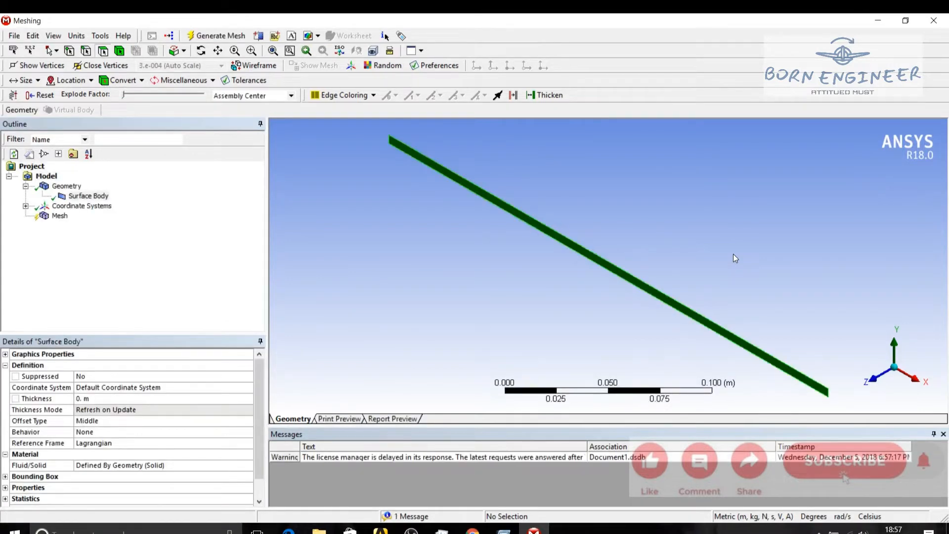
{"action": "left_click", "coordinate": [873, 381]}
- Insert a Face Meshing control under Mesh and scope it to the pipe's single surface
{"action": "left_click", "coordinate": [59, 216]}
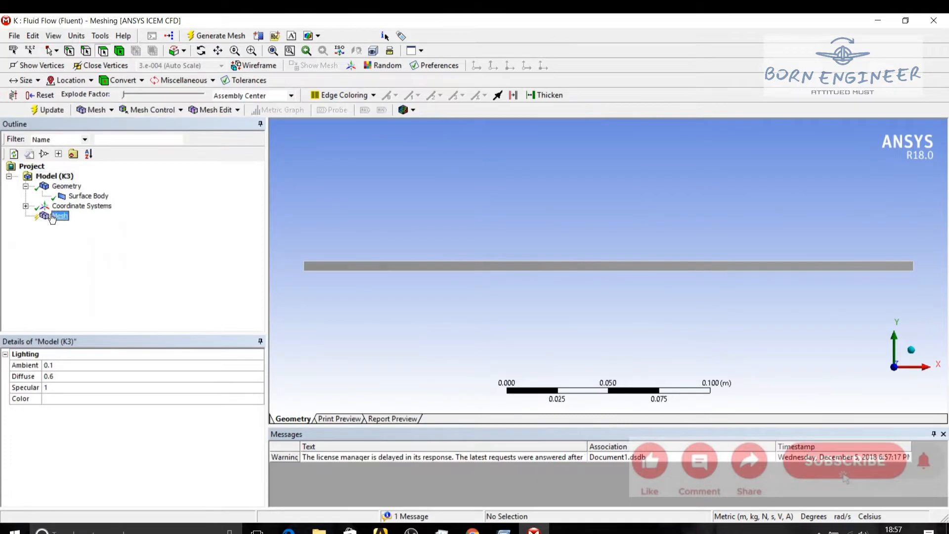
{"action": "right_click", "coordinate": [63, 222]}
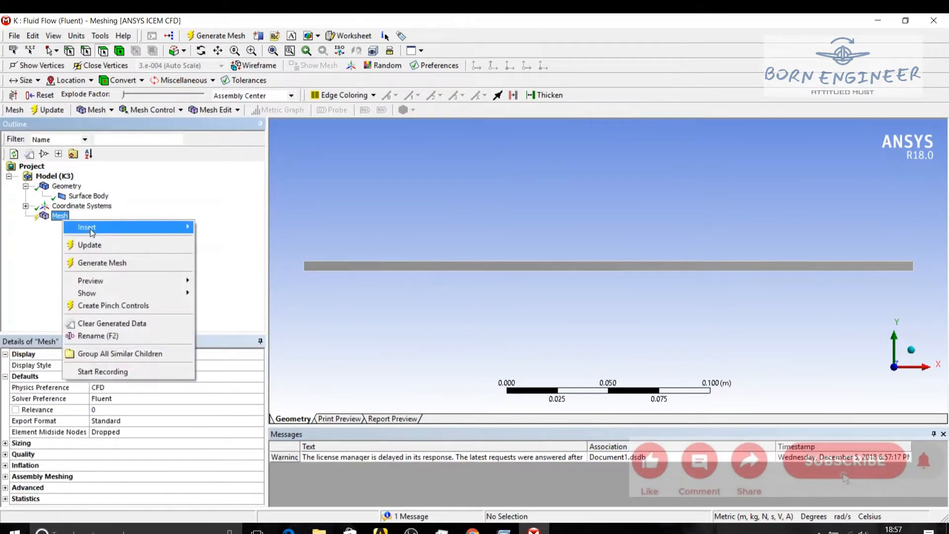
{"action": "mouse_move", "coordinate": [92, 228]}
{"action": "left_click", "coordinate": [217, 287]}
{"action": "key", "text": "ctrl+a"}
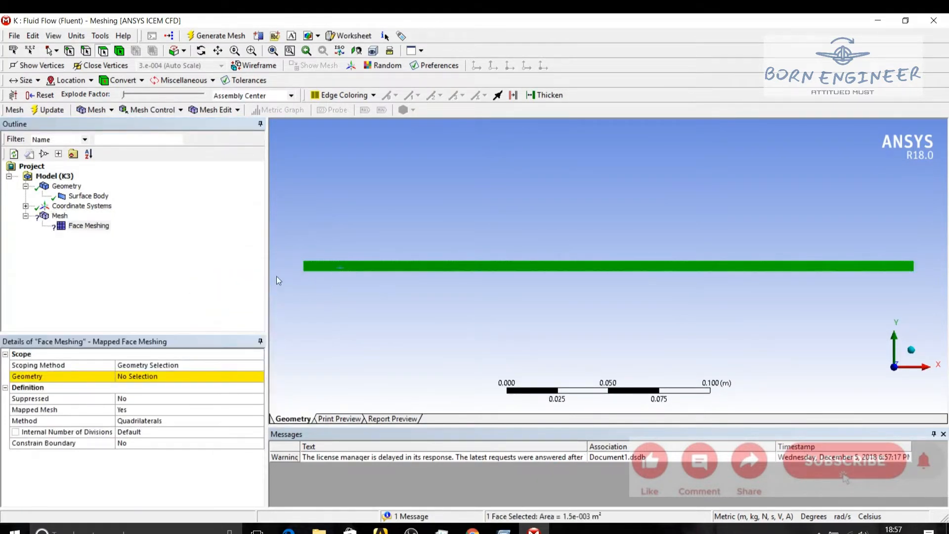
{"action": "left_click", "coordinate": [142, 379]}
{"action": "left_click", "coordinate": [141, 376]}
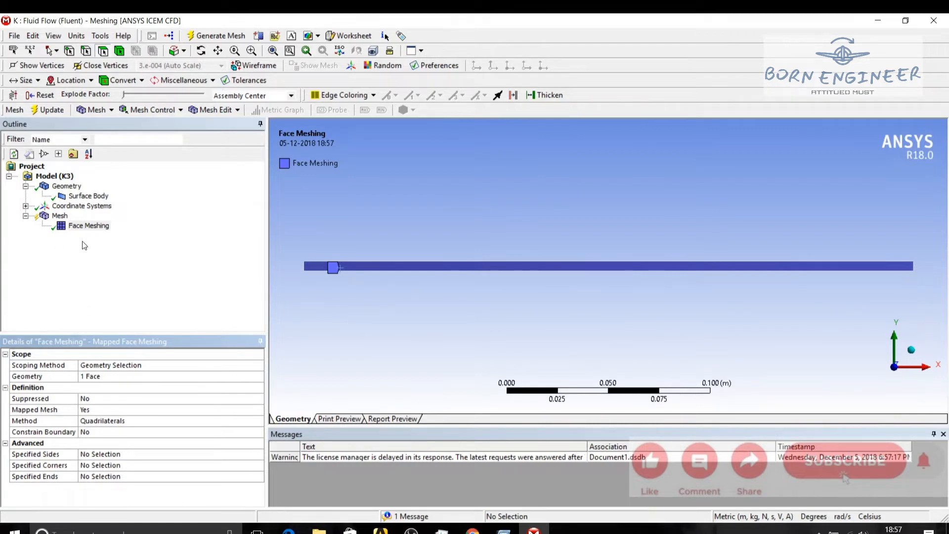
- Insert a Sizing control in the mesh and scope it to the pipe's full-length upper edge
{"action": "right_click", "coordinate": [88, 225]}
{"action": "mouse_move", "coordinate": [108, 233]}
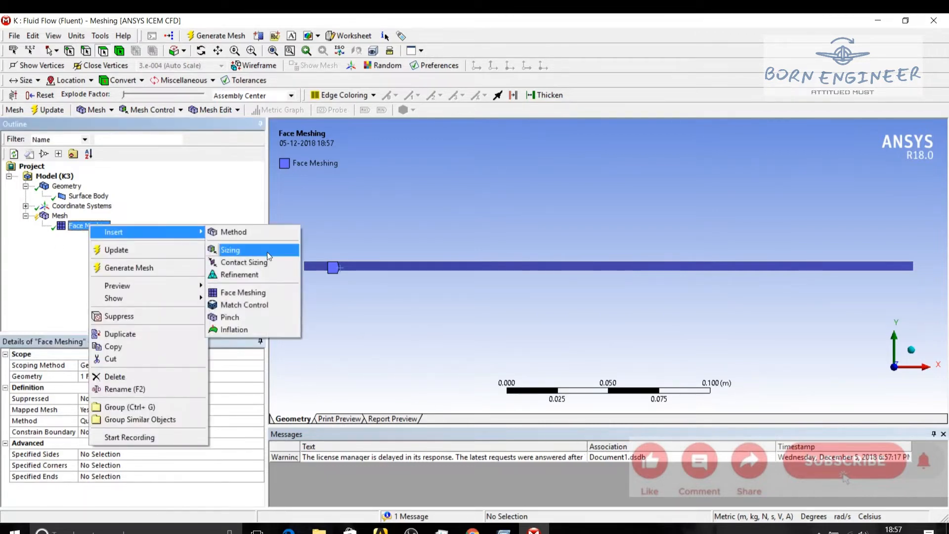
{"action": "left_click", "coordinate": [267, 250]}
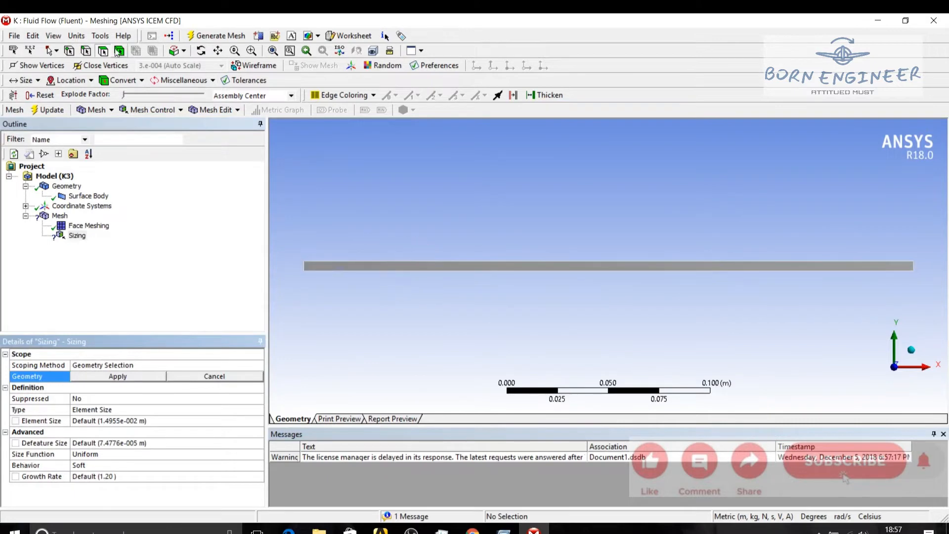
{"action": "left_click", "coordinate": [89, 51]}
{"action": "left_click", "coordinate": [390, 260]}
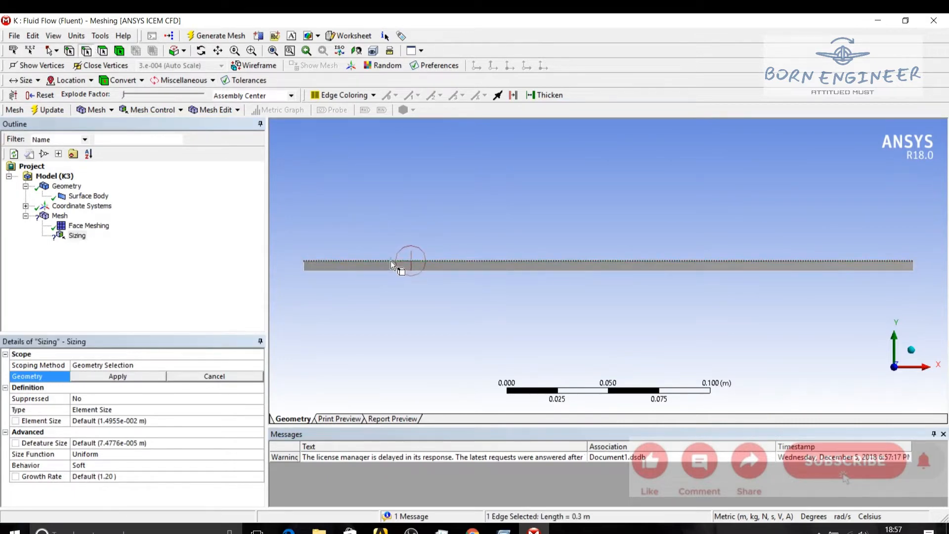
{"action": "left_click", "coordinate": [127, 372]}
- Define the upper edge's sizing by Number of Divisions, with 300 divisions and Hard behavior
{"action": "left_click", "coordinate": [117, 413]}
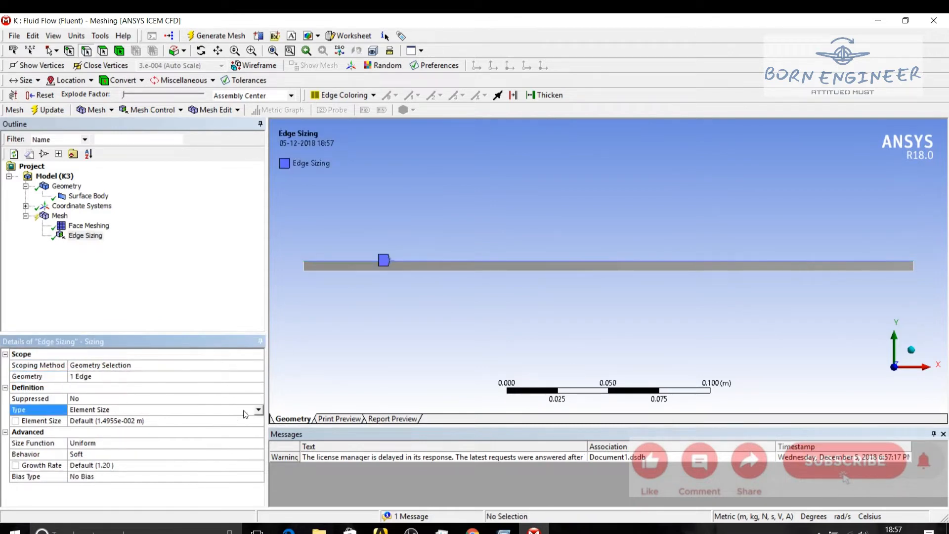
{"action": "left_click", "coordinate": [258, 410]}
{"action": "left_click", "coordinate": [171, 427]}
{"action": "left_click", "coordinate": [129, 420]}
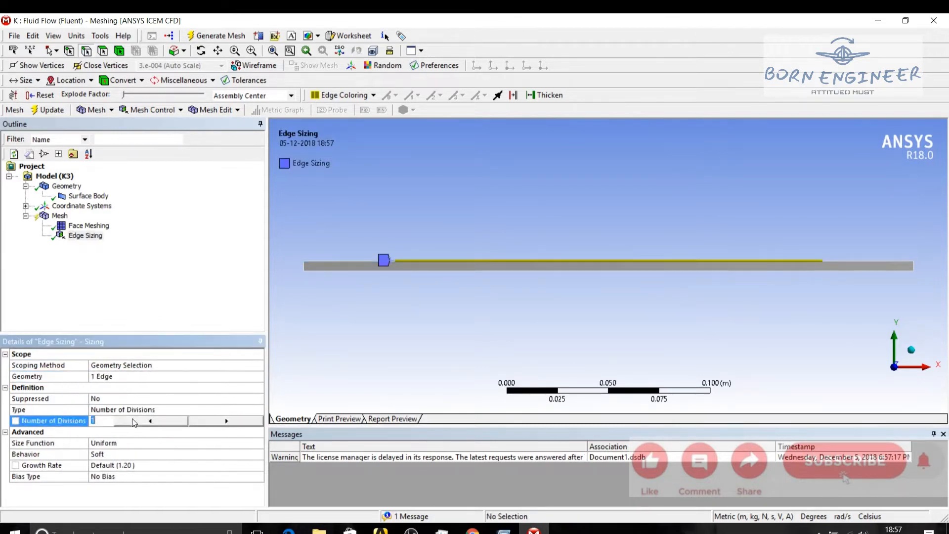
{"action": "type", "text": "300"}
{"action": "key", "text": "Return"}
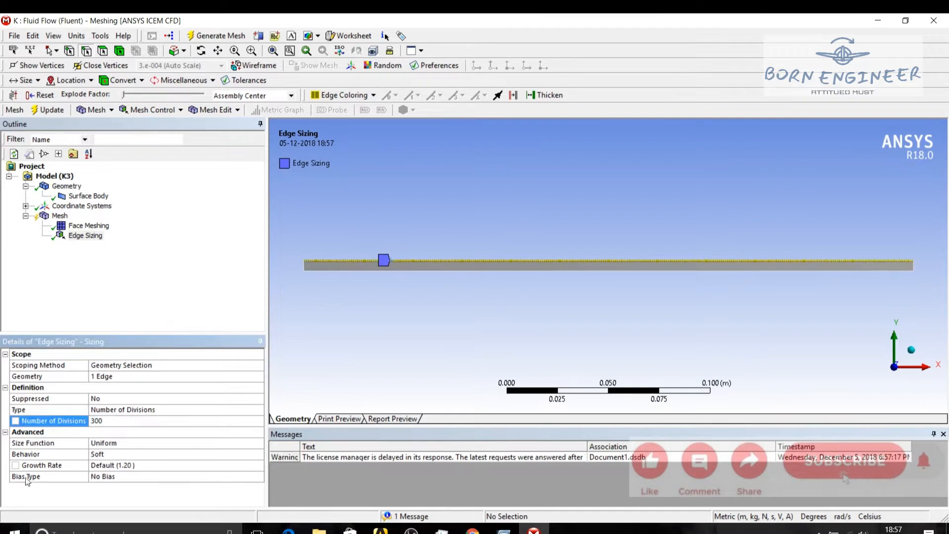
{"action": "left_click", "coordinate": [171, 455]}
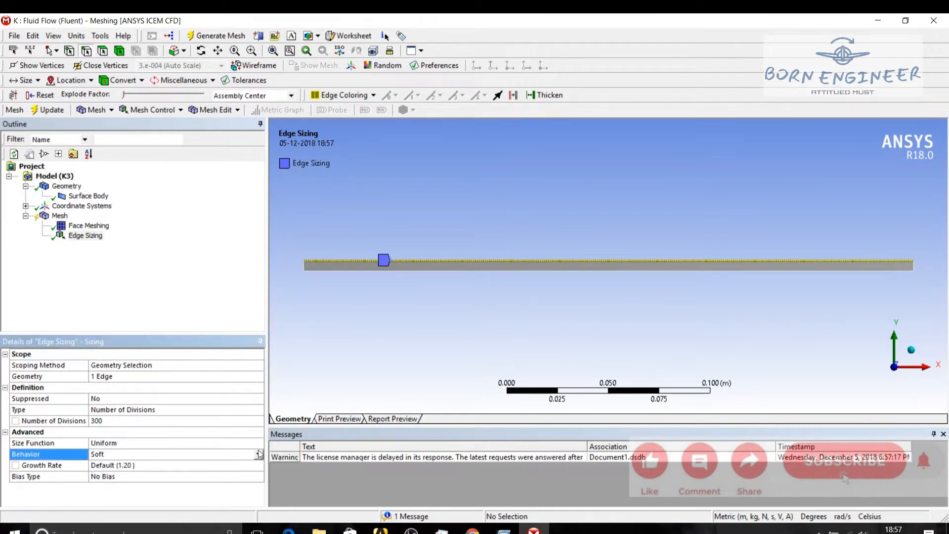
{"action": "double_click", "coordinate": [147, 453]}
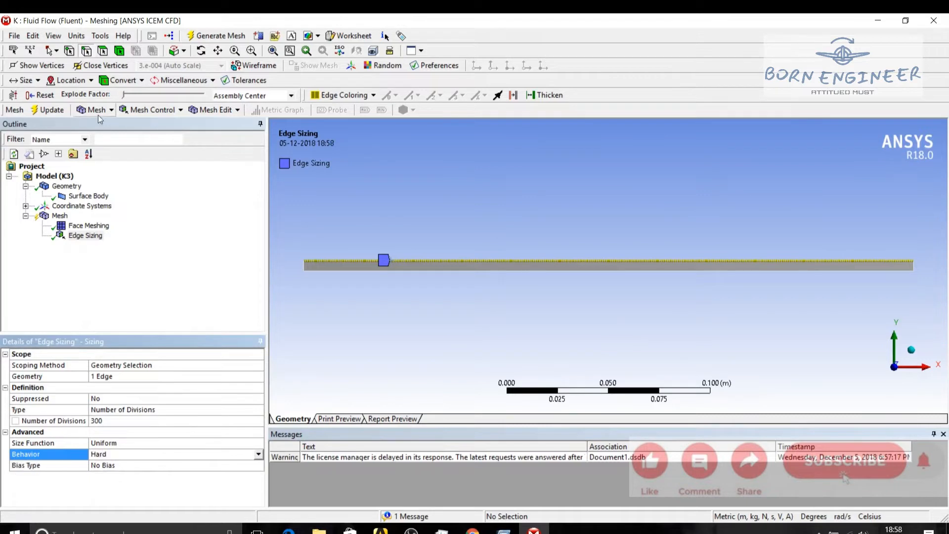
- Insert another Sizing control and scope it to the short 50 mm segment of the lower edge
{"action": "right_click", "coordinate": [85, 235]}
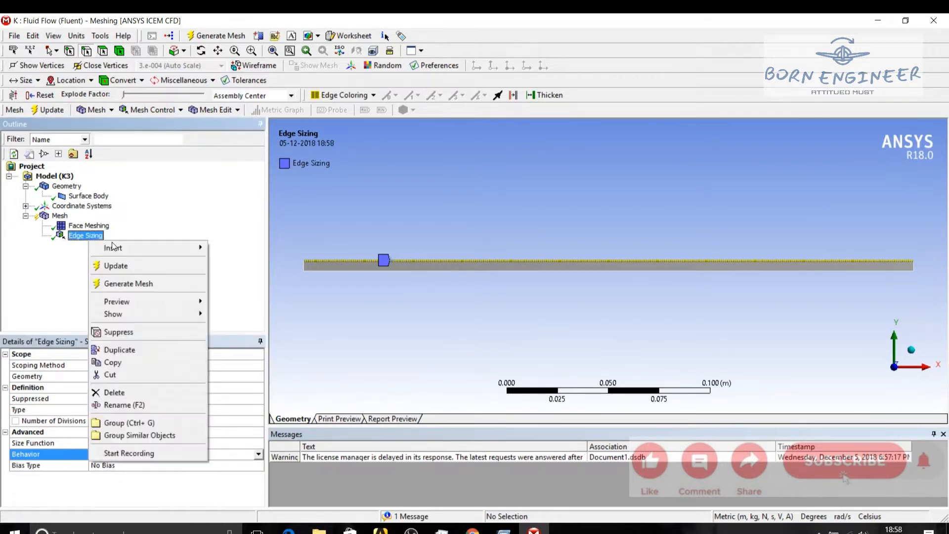
{"action": "mouse_move", "coordinate": [119, 247]}
{"action": "left_click", "coordinate": [228, 266]}
{"action": "left_click", "coordinate": [346, 271]}
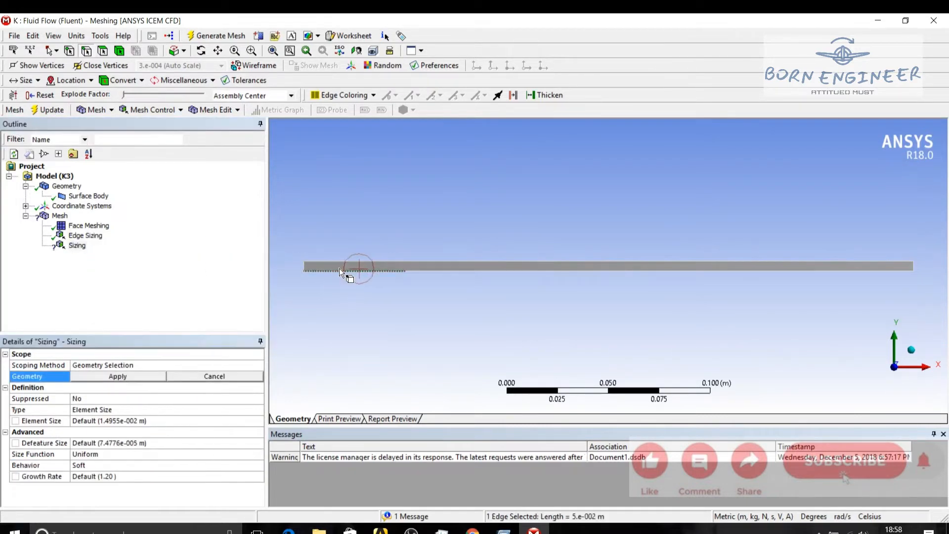
{"action": "left_click", "coordinate": [139, 376]}
- Define the short lower segment's sizing by Number of Divisions, with 50 divisions and Hard behavior
{"action": "left_click", "coordinate": [108, 411]}
{"action": "left_click", "coordinate": [114, 431]}
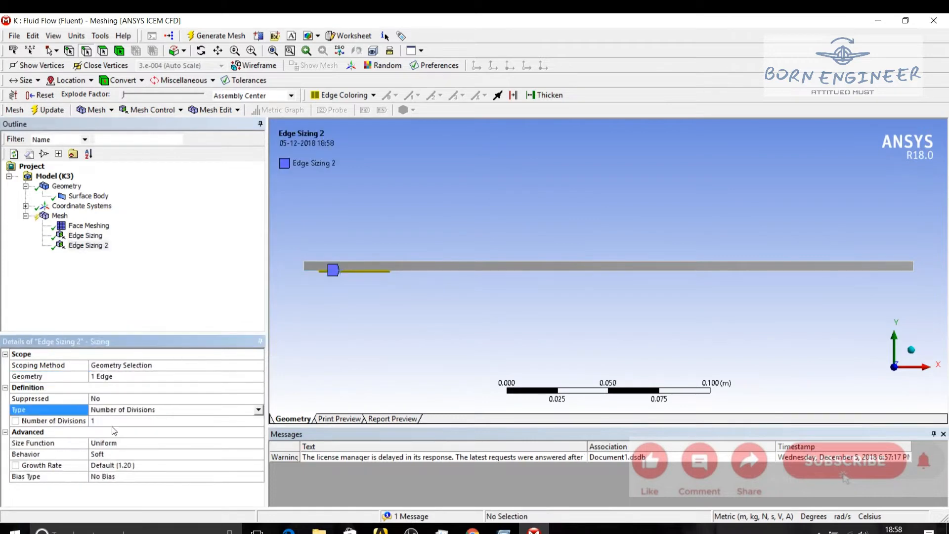
{"action": "left_click", "coordinate": [109, 418]}
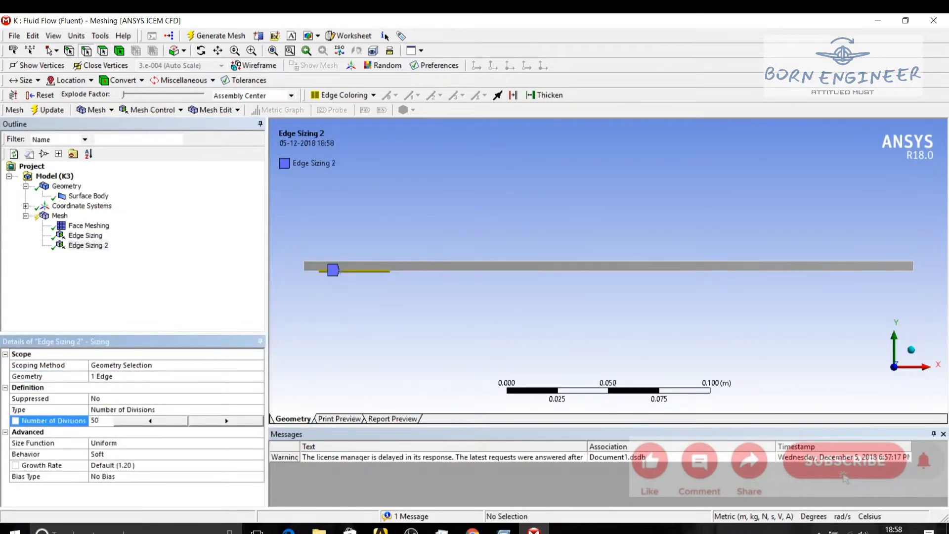
{"action": "type", "text": "50"}
{"action": "key", "text": "Return"}
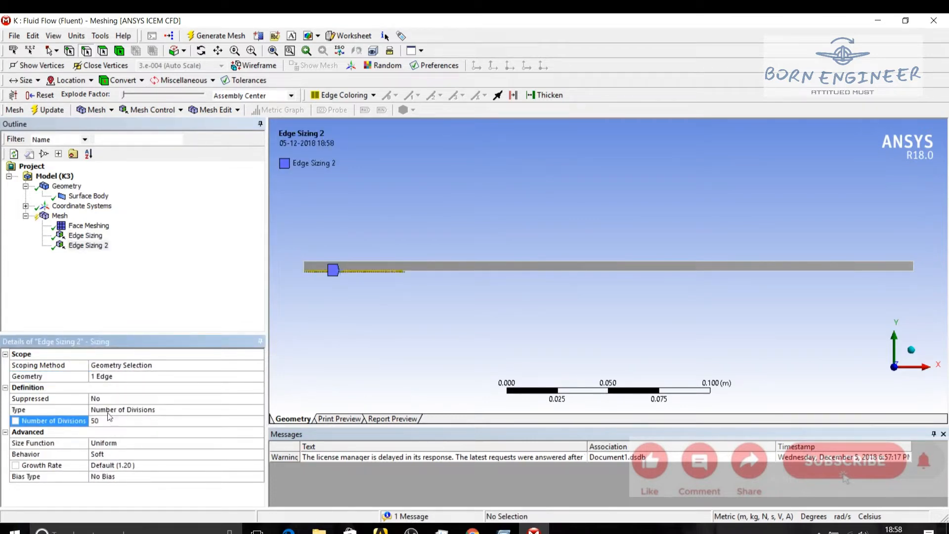
{"action": "double_click", "coordinate": [140, 454]}
- Insert a third edge Sizing control scoped to both vertical end edges of the pipe
{"action": "right_click", "coordinate": [94, 245]}
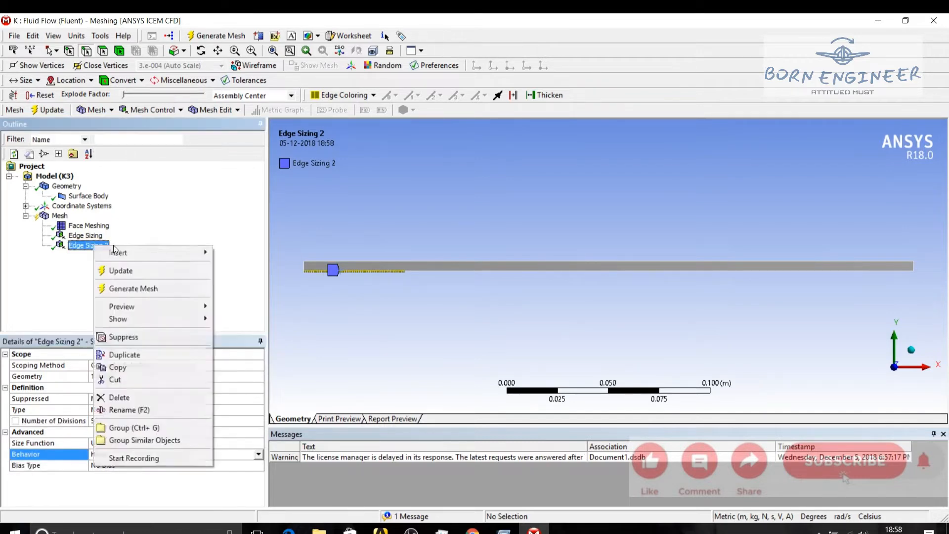
{"action": "mouse_move", "coordinate": [163, 252]}
{"action": "left_click", "coordinate": [233, 271]}
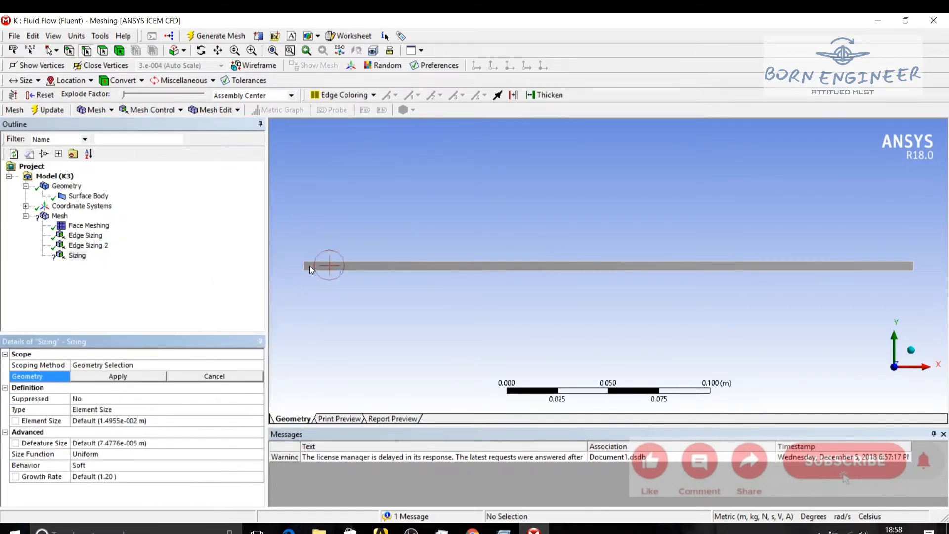
{"action": "left_click", "coordinate": [301, 266]}
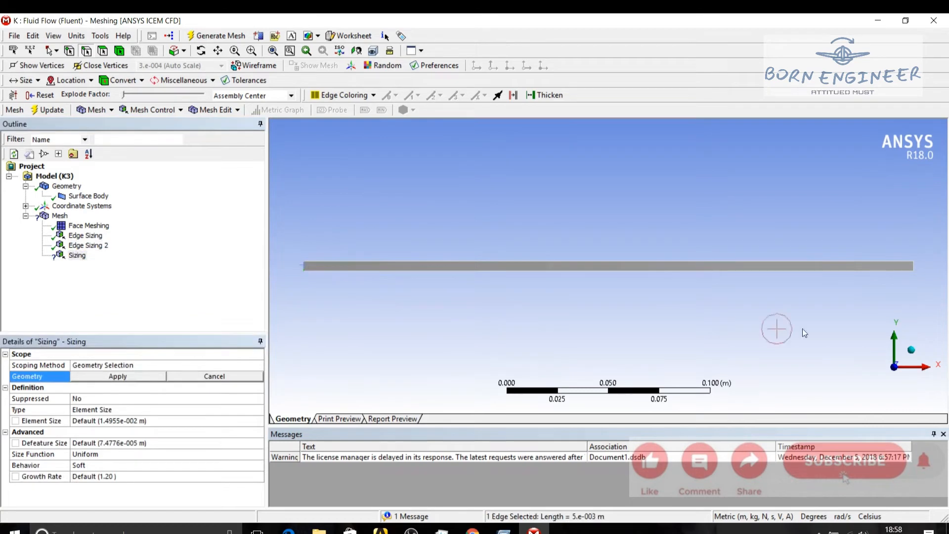
{"action": "left_click", "coordinate": [913, 266], "text": "ctrl"}
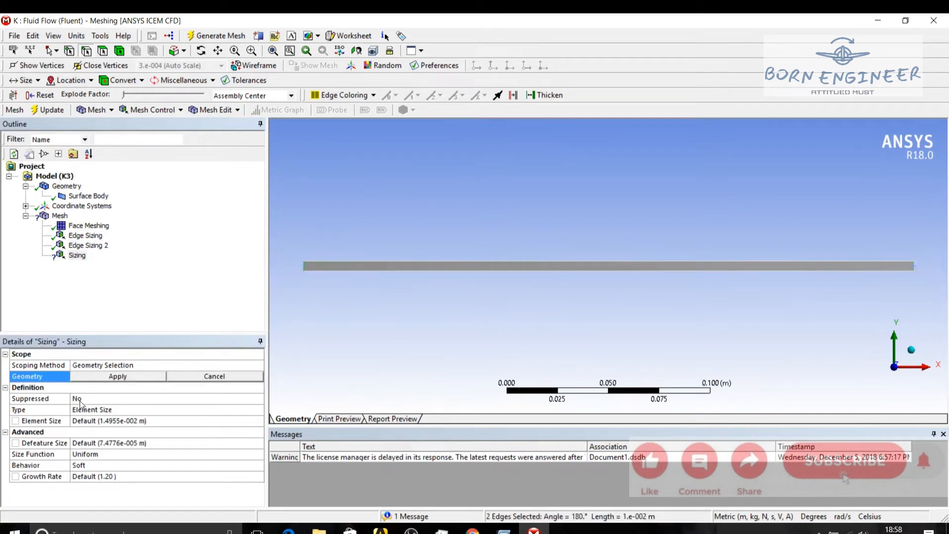
{"action": "left_click", "coordinate": [117, 376]}
- Define the two end edges' sizing by Number of Divisions, with 5 divisions and Hard behavior
{"action": "double_click", "coordinate": [111, 410]}
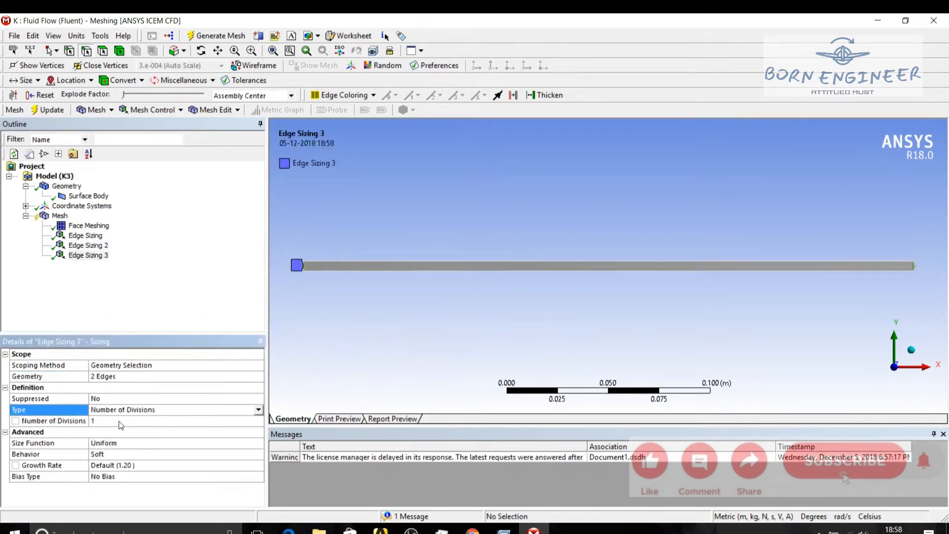
{"action": "left_click", "coordinate": [116, 422]}
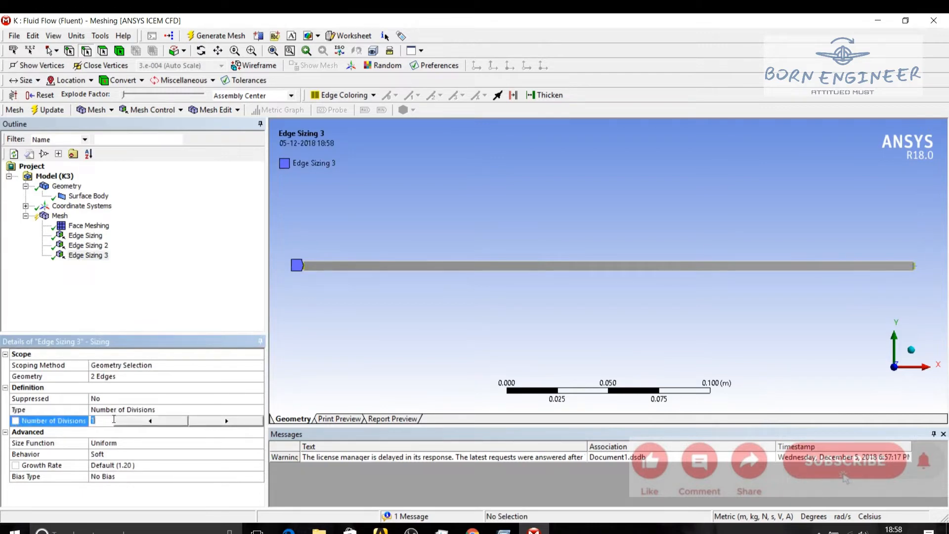
{"action": "type", "text": "5"}
{"action": "key", "text": "Return"}
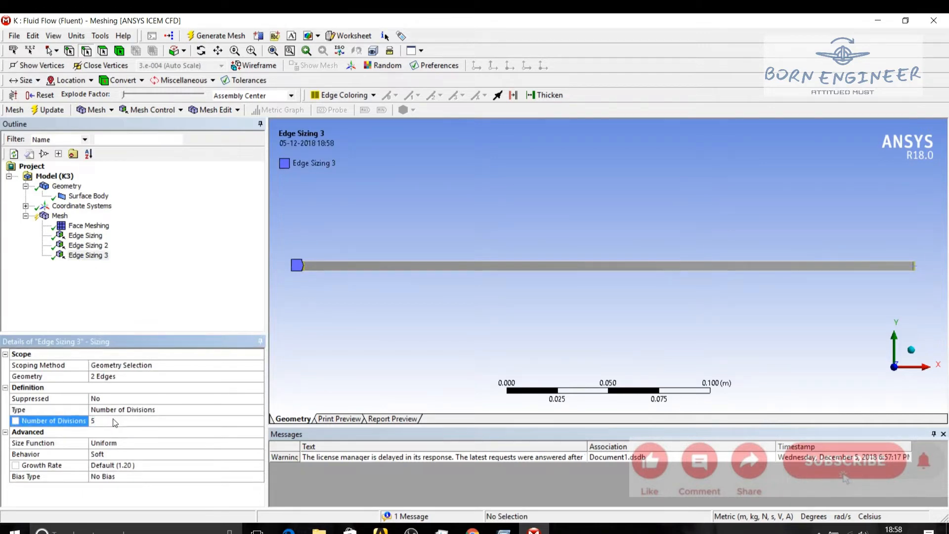
{"action": "double_click", "coordinate": [145, 456]}
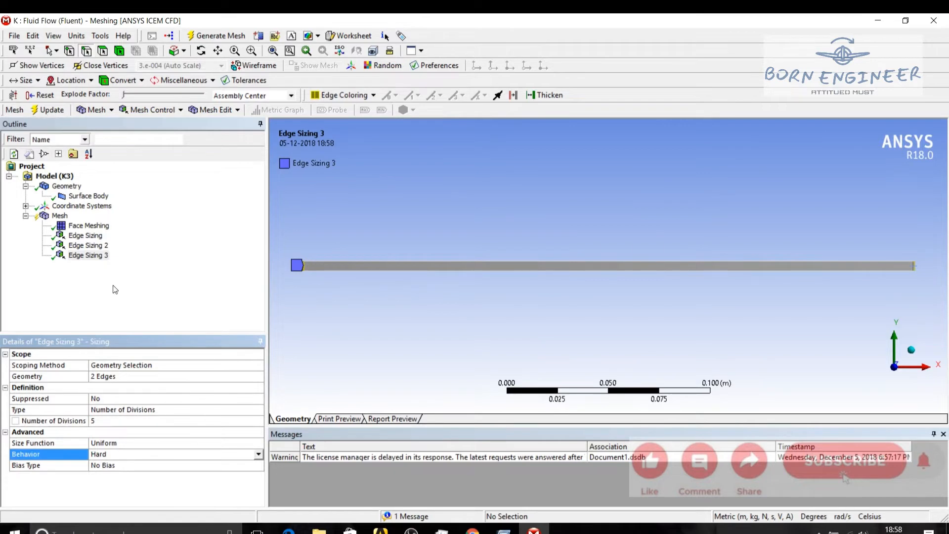
- Insert a fourth edge Sizing control scoped to the long remaining segment of the lower edge
{"action": "right_click", "coordinate": [92, 262]}
{"action": "mouse_move", "coordinate": [127, 266]}
{"action": "left_click", "coordinate": [224, 283]}
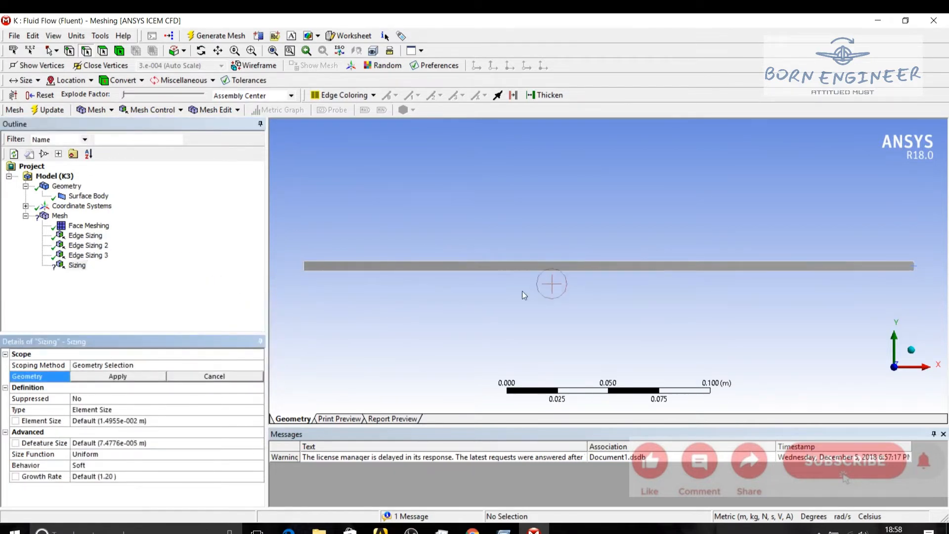
{"action": "left_click", "coordinate": [500, 269]}
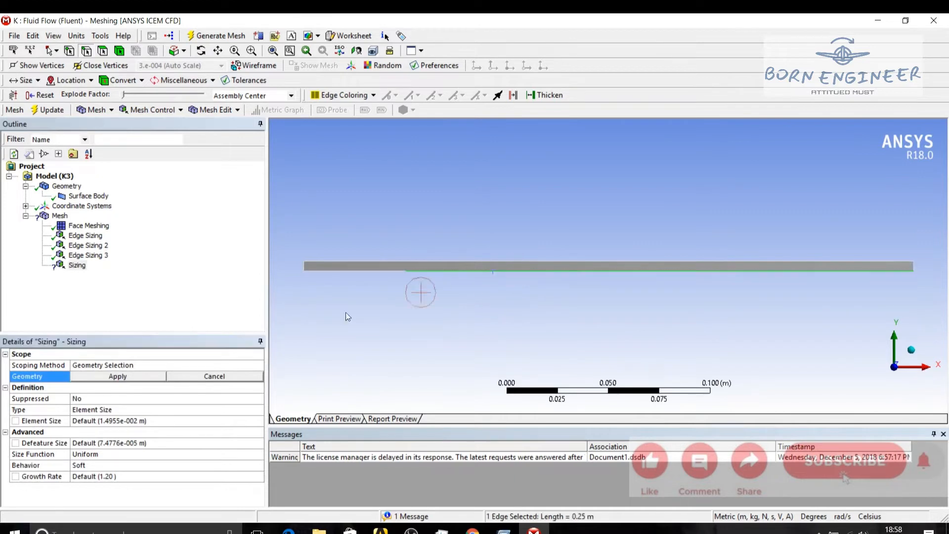
{"action": "left_click", "coordinate": [109, 376]}
- Define the long lower segment's sizing by Number of Divisions, with 250 divisions and Hard behavior
{"action": "left_click", "coordinate": [96, 420]}
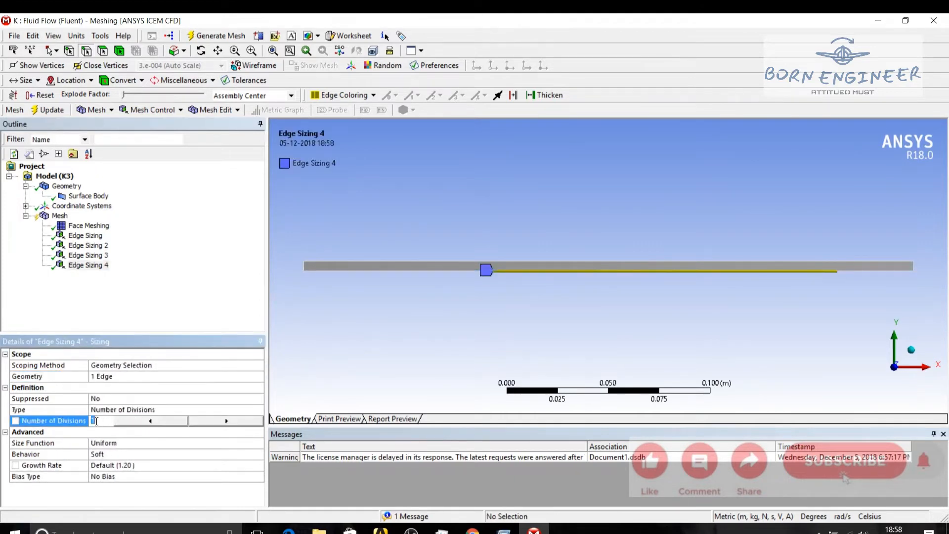
{"action": "type", "text": "250"}
{"action": "key", "text": "Return"}
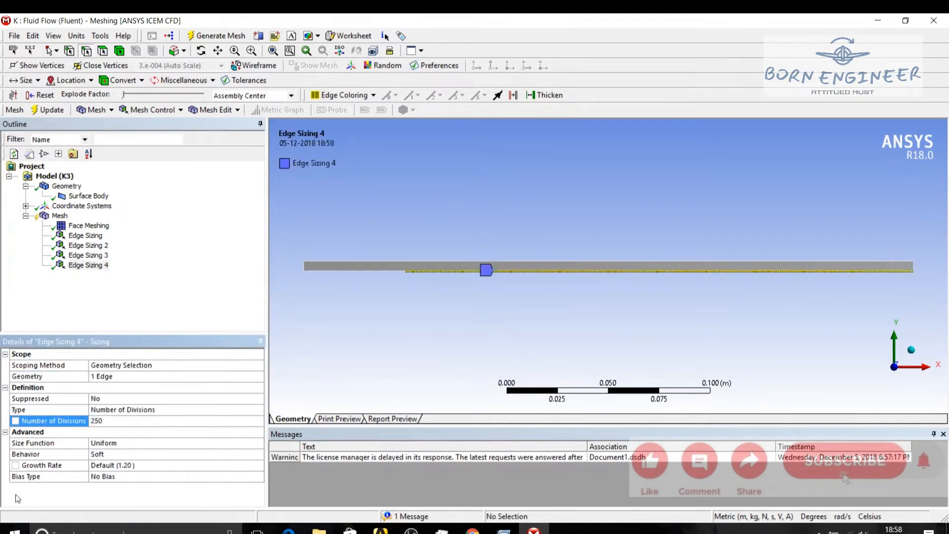
{"action": "double_click", "coordinate": [143, 456]}
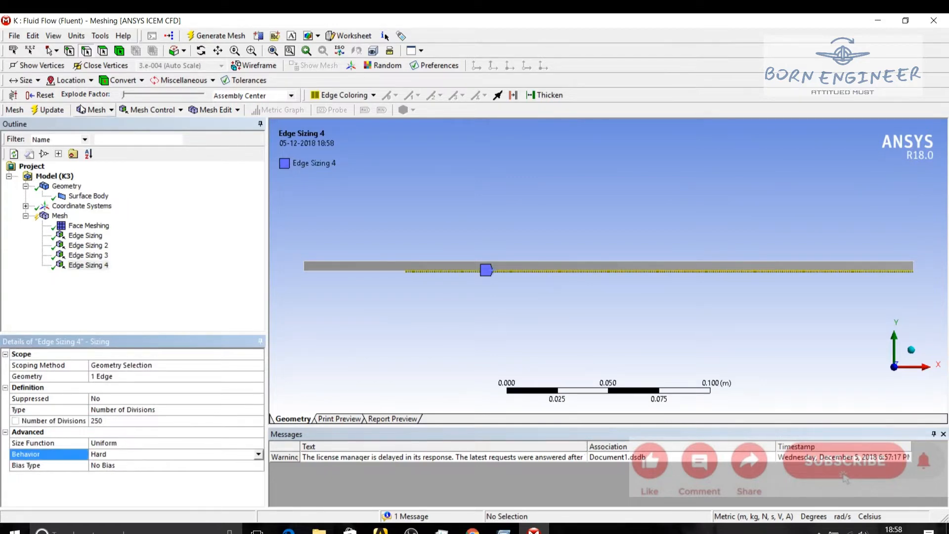
- Update the mesh with the face meshing and edge sizings, and display the resulting mesh on the pipe
{"action": "left_click", "coordinate": [47, 110]}
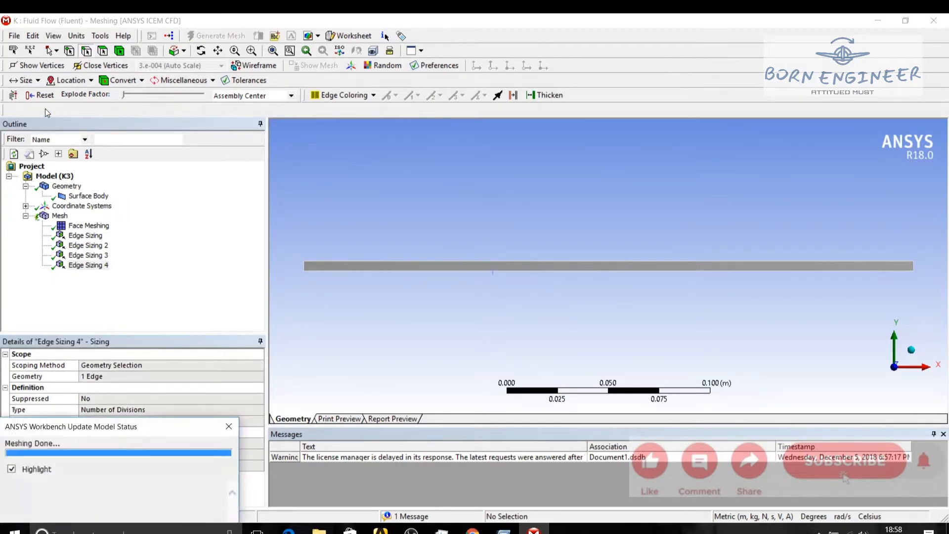
{"action": "left_click", "coordinate": [60, 216]}
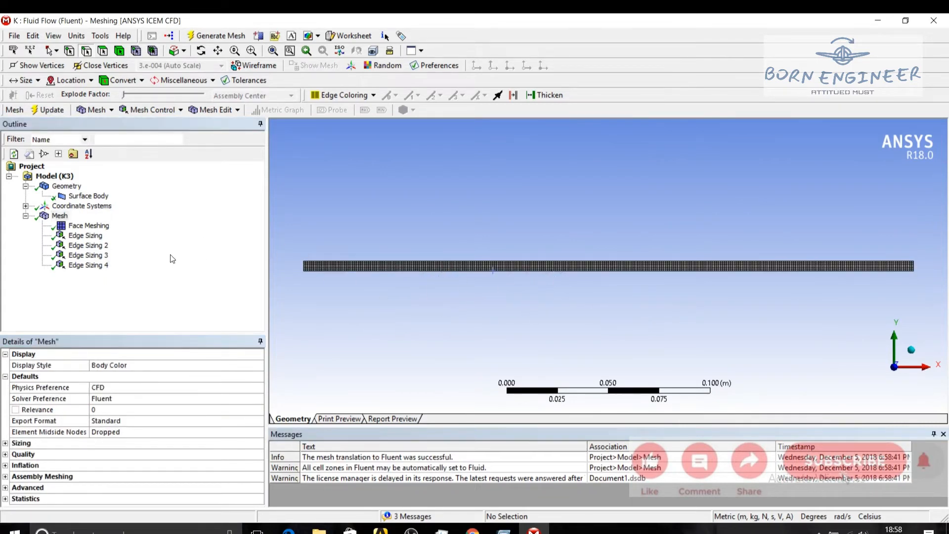
- Create a named selection called Heater from the short segment of the pipe's lower edge
{"action": "left_click", "coordinate": [363, 274]}
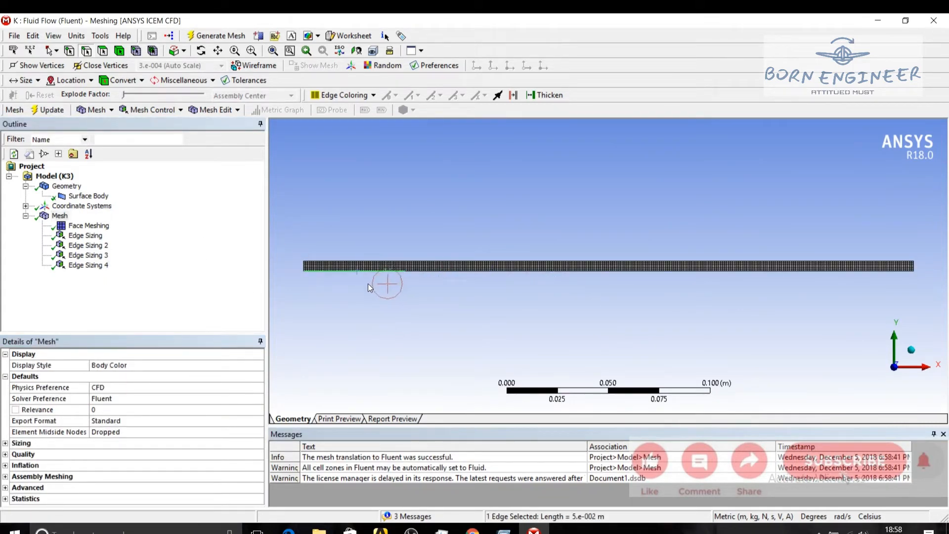
{"action": "type", "text": "nHeater"}
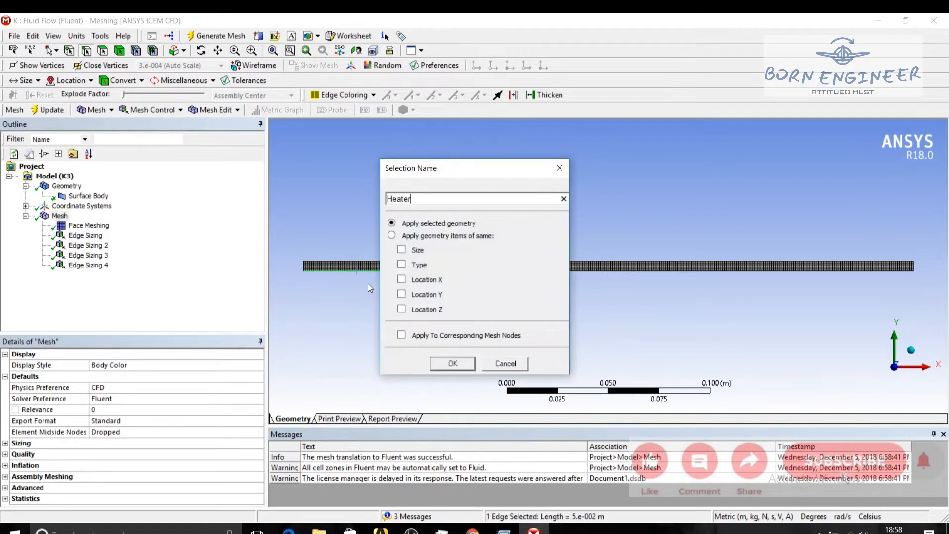
{"action": "key", "text": "Return"}
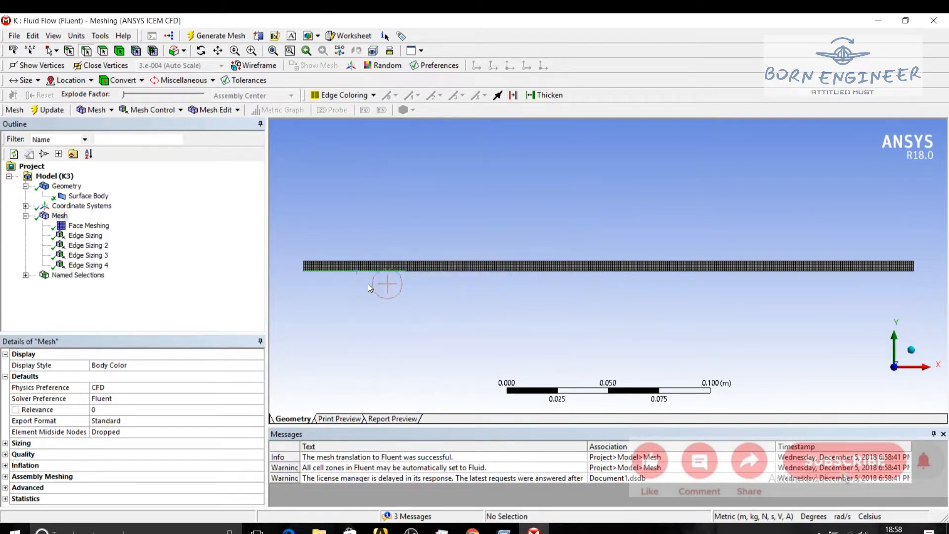
- Create a named selection called Bottom Wall from the long segment of the pipe's lower edge
{"action": "left_click", "coordinate": [584, 271]}
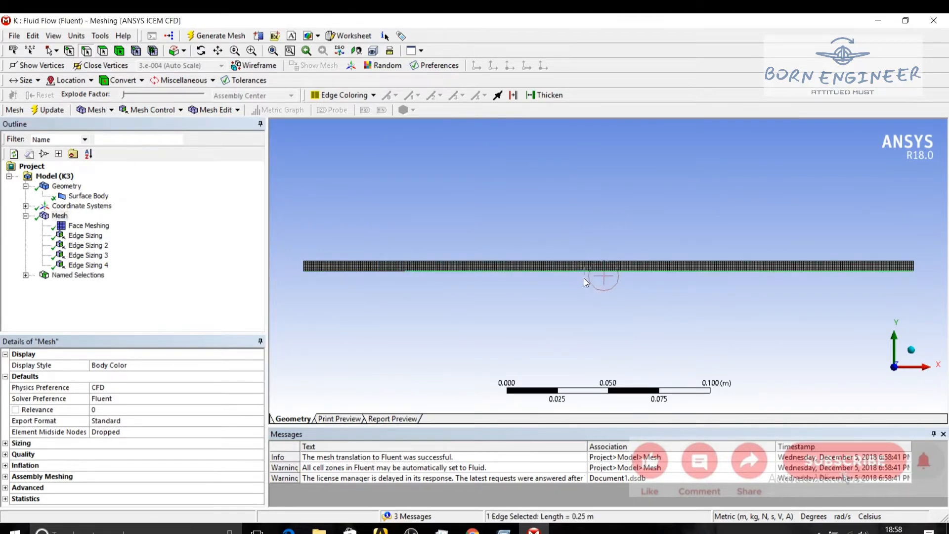
{"action": "type", "text": "n"}
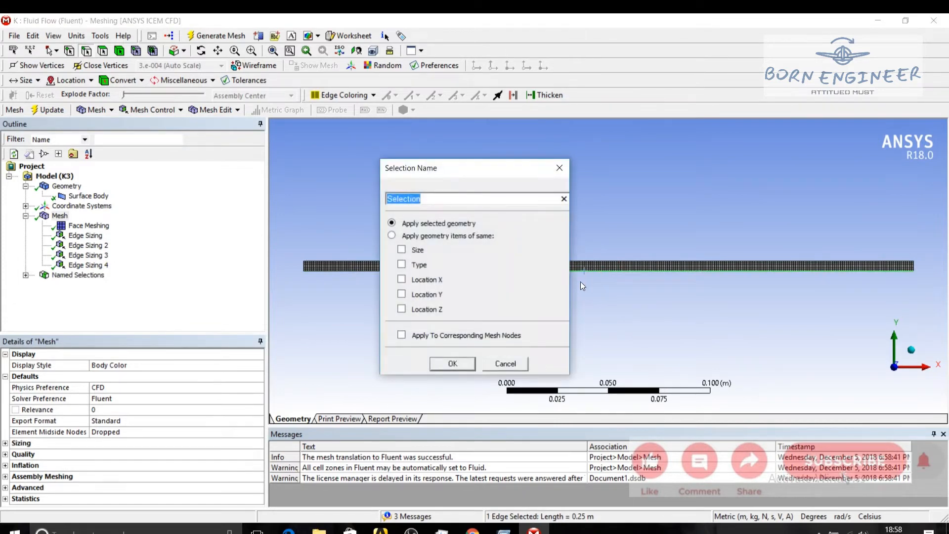
{"action": "type", "text": "Bottom Wall"}
{"action": "key", "text": "Return"}
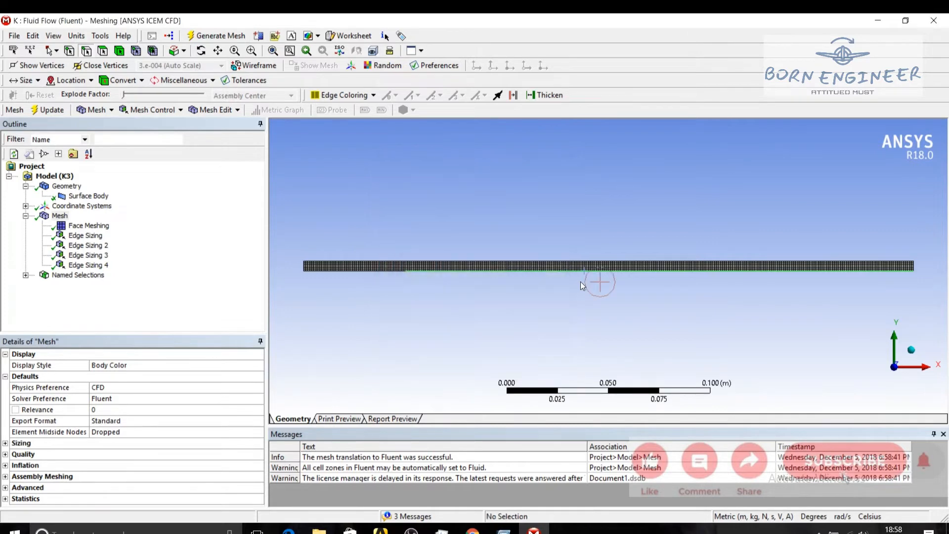
- Create a named selection called Top Wall from the pipe's full upper edge
{"action": "left_click", "coordinate": [651, 263]}
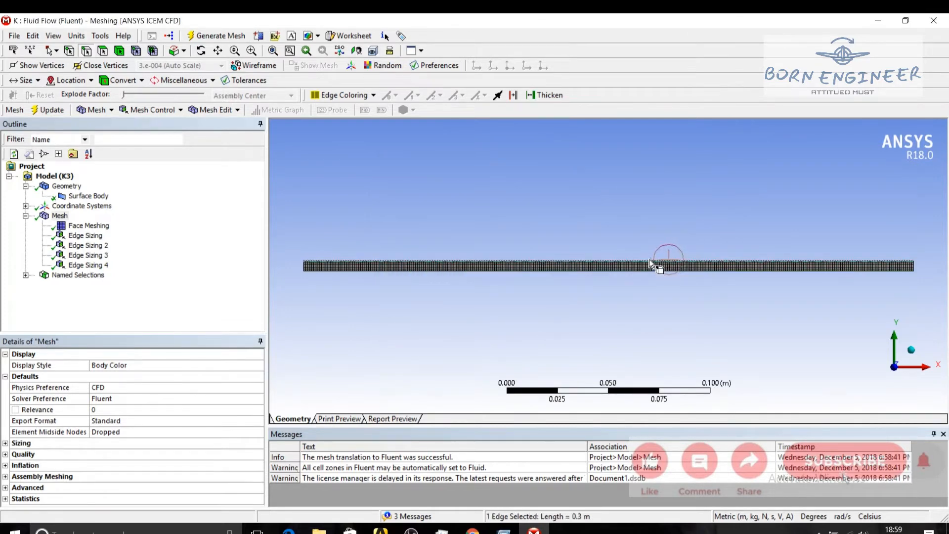
{"action": "type", "text": "n"}
{"action": "type", "text": "Top"}
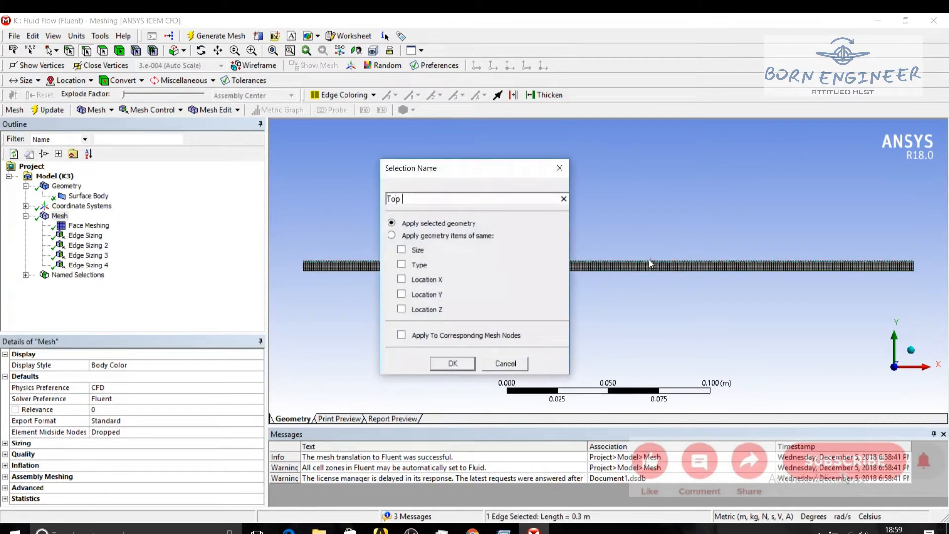
{"action": "type", "text": " Wall"}
{"action": "key", "text": "Return"}
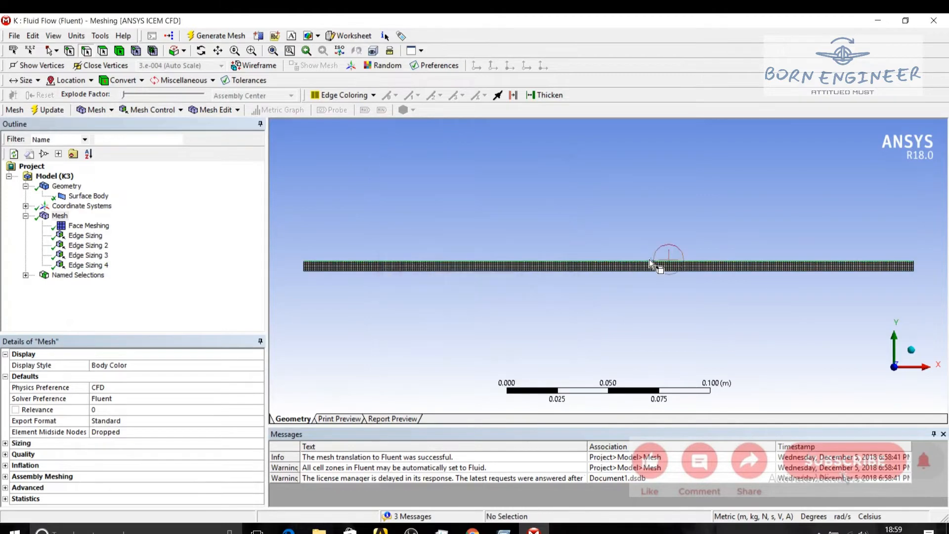
- Create a named selection called Inlet from the pipe's left end edge
{"action": "left_click", "coordinate": [302, 268]}
{"action": "type", "text": "nInle"}
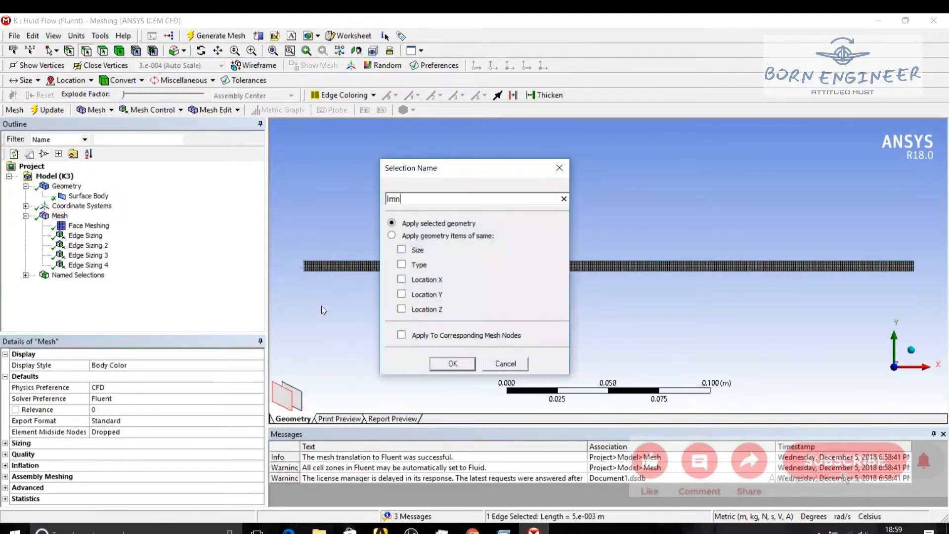
{"action": "key", "text": "BackSpace"}
{"action": "key", "text": "BackSpace"}
{"action": "key", "text": "BackSpace"}
{"action": "type", "text": "nlet"}
{"action": "key", "text": "Return"}
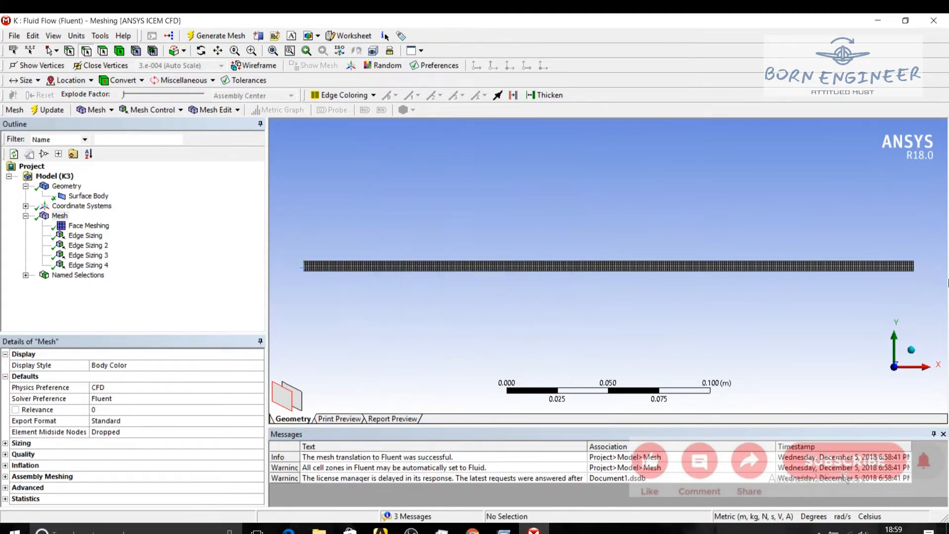
- Create a named selection called Outlet from the pipe's right end edge
{"action": "left_click", "coordinate": [914, 267]}
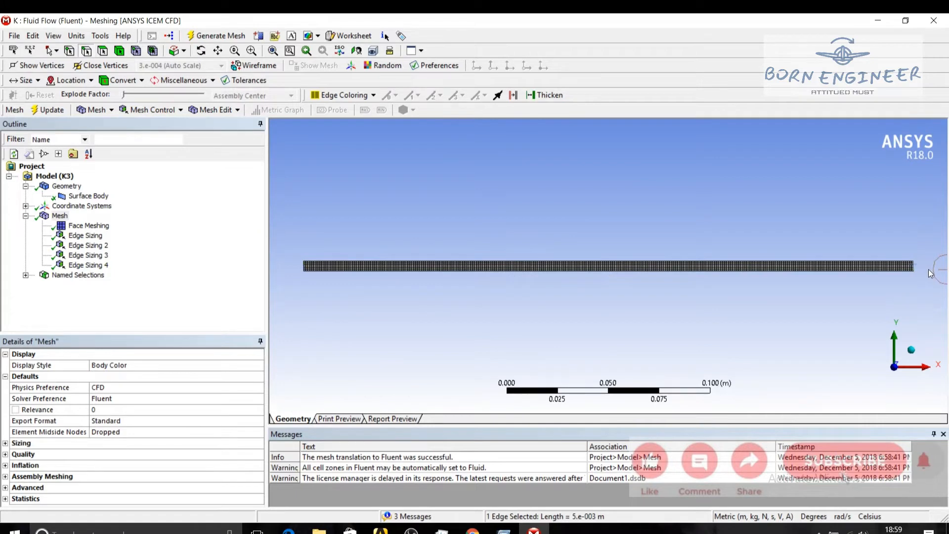
{"action": "type", "text": "nOu"}
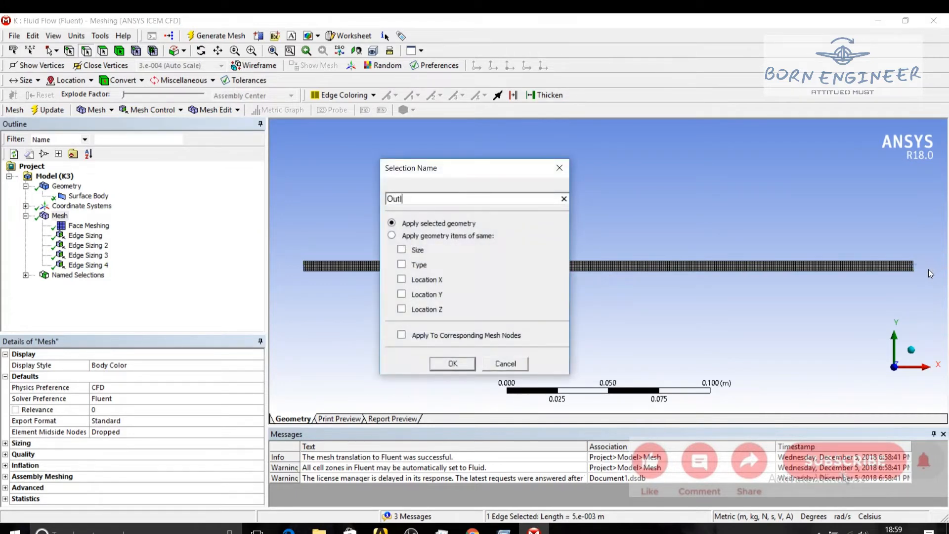
{"action": "key", "text": "Return"}
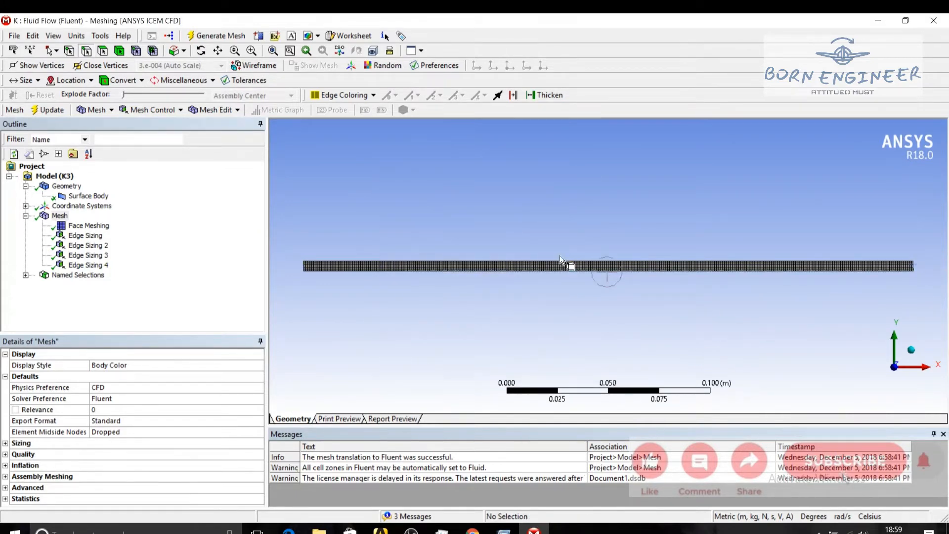
- Check which edge each of the five named selections covers, then display the mesh again
{"action": "left_click", "coordinate": [25, 274]}
{"action": "left_click", "coordinate": [79, 285]}
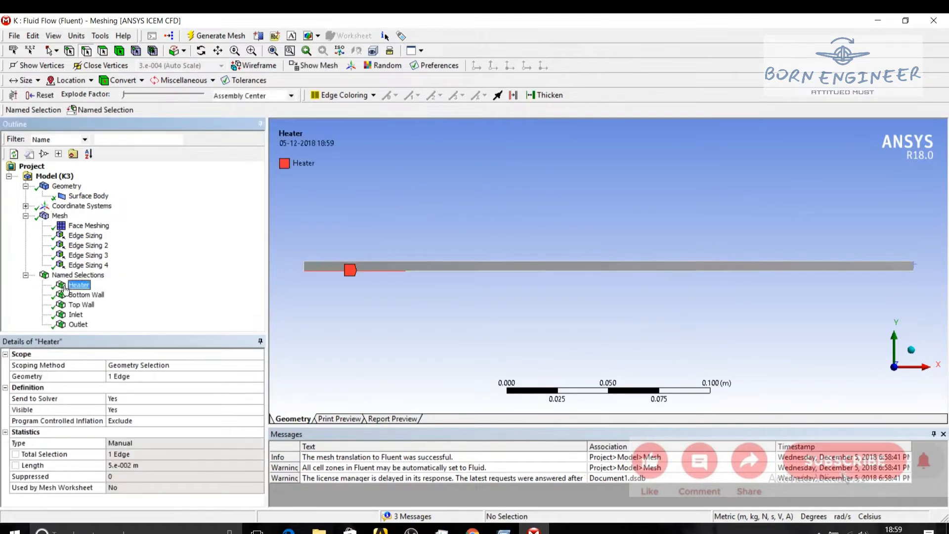
{"action": "left_click", "coordinate": [76, 295]}
{"action": "left_click", "coordinate": [79, 305]}
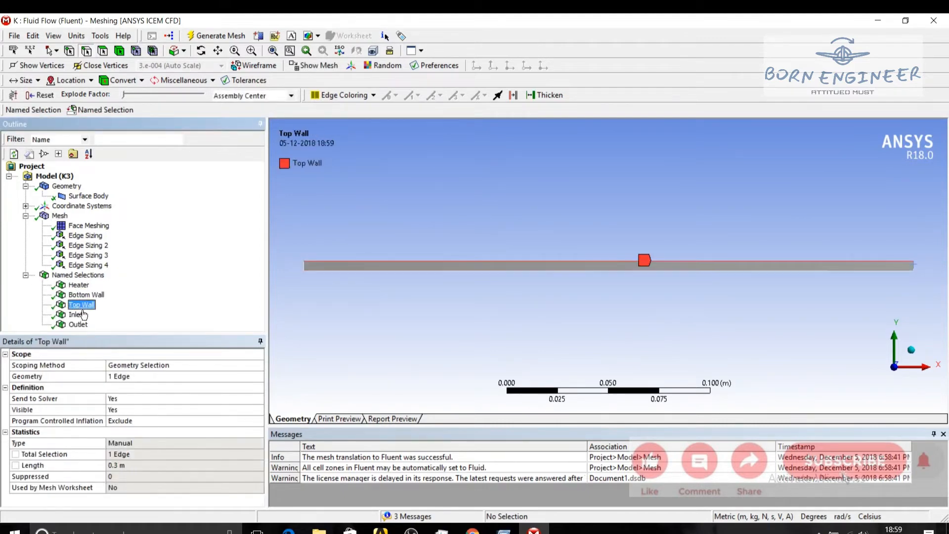
{"action": "left_click", "coordinate": [76, 315]}
{"action": "left_click", "coordinate": [78, 324]}
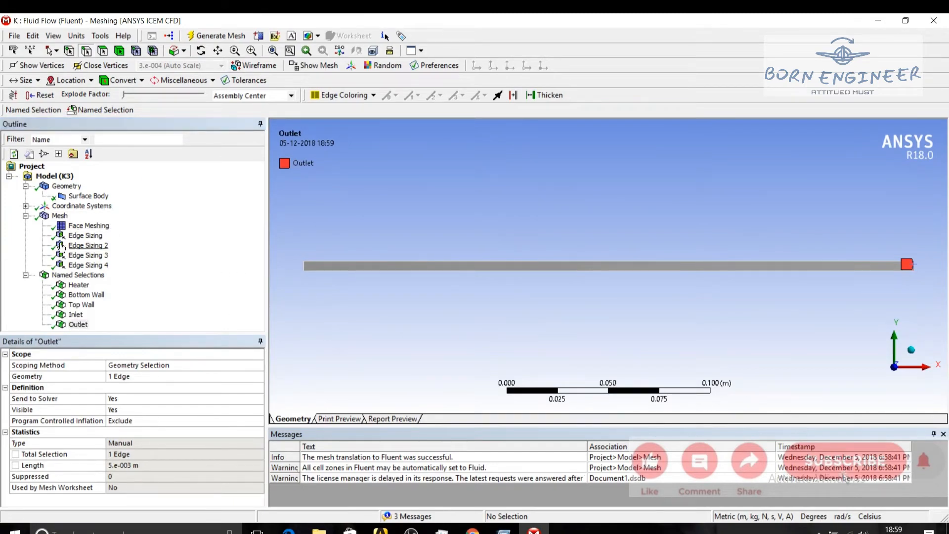
{"action": "left_click", "coordinate": [60, 216]}
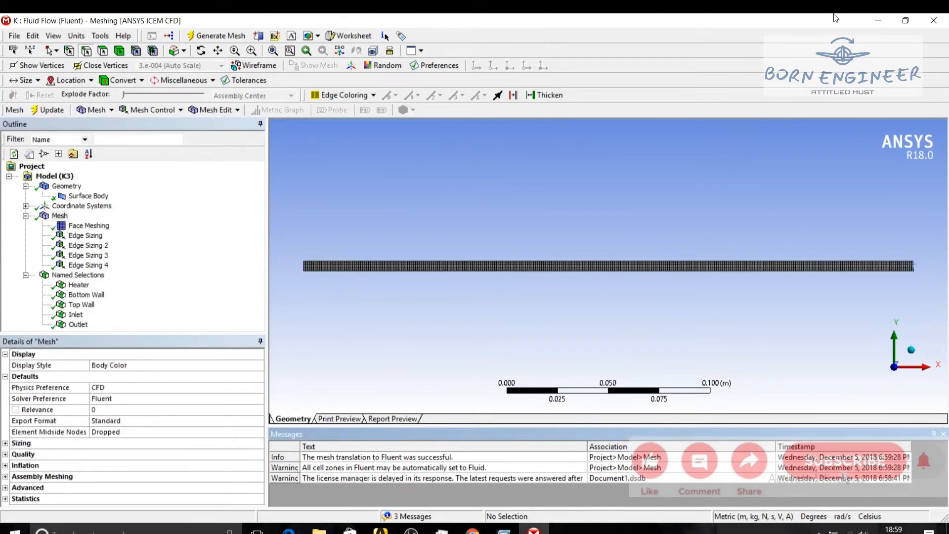
- Leave Meshing and launch Fluent from system K's Setup with double precision and parallel local processing, raising the number of solver processes
{"action": "left_click", "coordinate": [935, 22]}
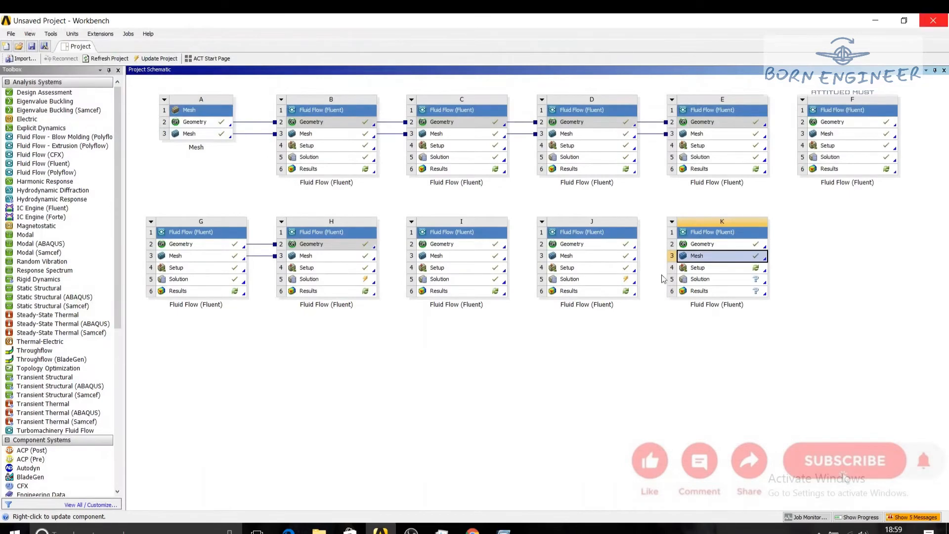
{"action": "double_click", "coordinate": [720, 267]}
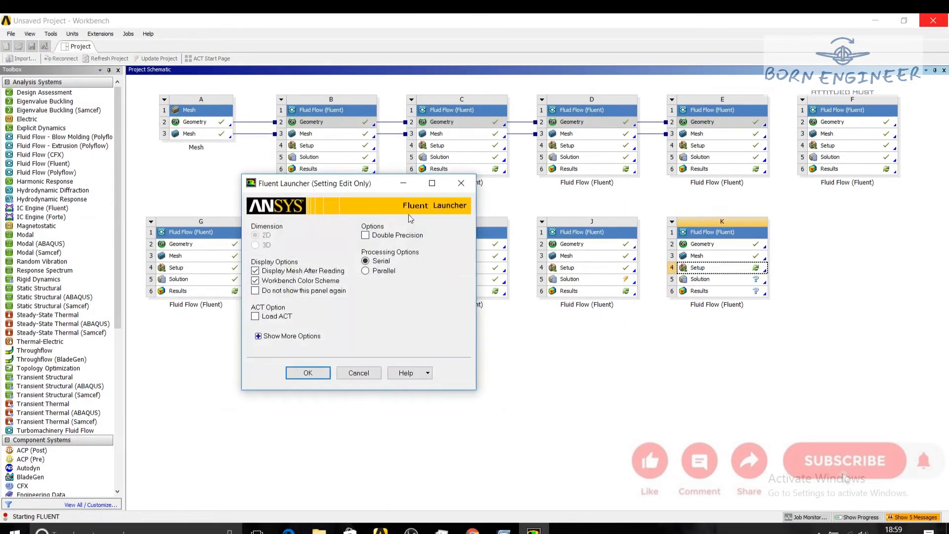
{"action": "left_click", "coordinate": [399, 236]}
{"action": "left_click", "coordinate": [382, 270]}
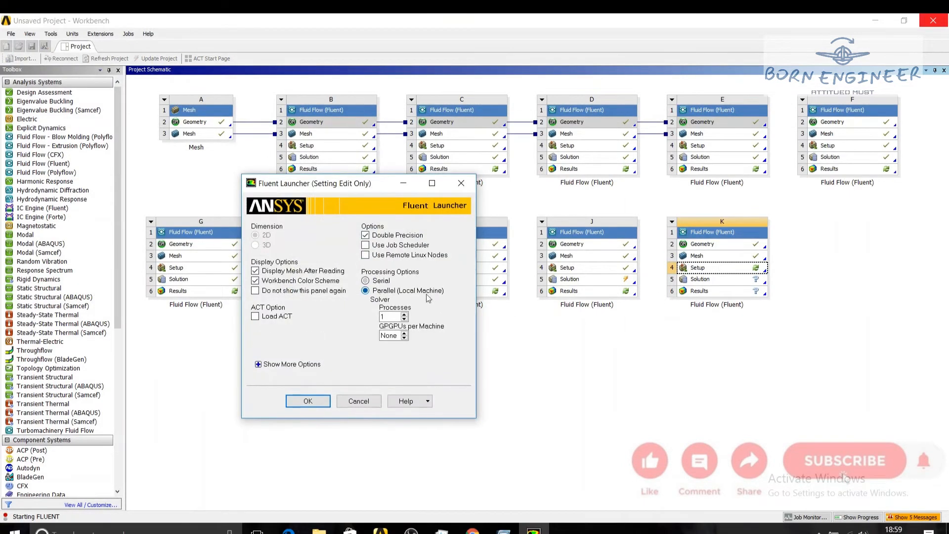
{"action": "left_click", "coordinate": [405, 313]}
{"action": "left_click", "coordinate": [305, 398]}
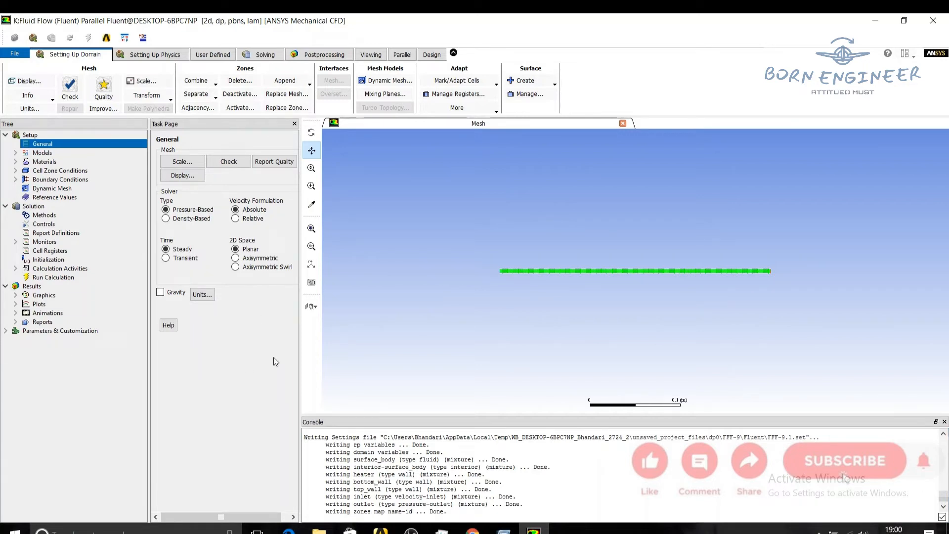
- Enable the Energy equation in the Fluent models
{"action": "left_click", "coordinate": [54, 152]}
{"action": "left_click", "coordinate": [173, 172]}
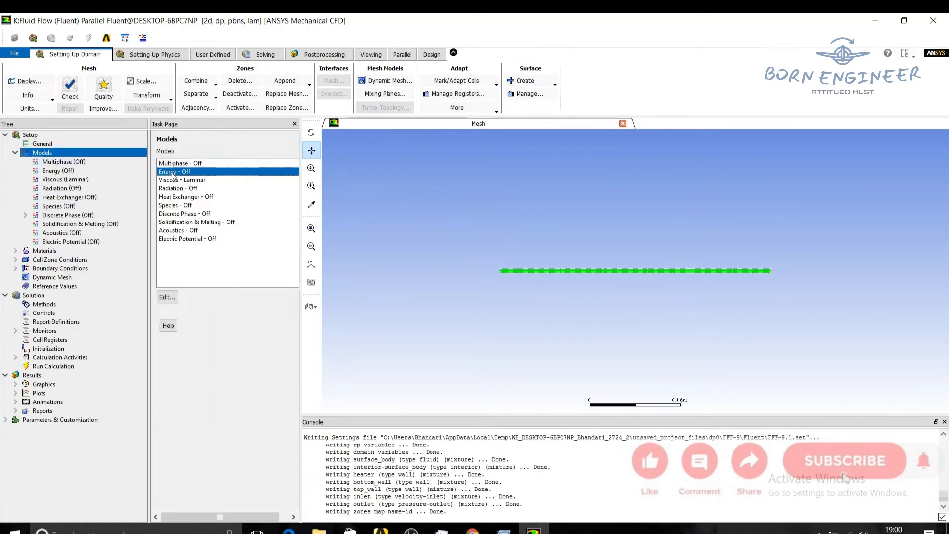
{"action": "left_click", "coordinate": [170, 298]}
{"action": "left_click", "coordinate": [174, 289]}
{"action": "left_click", "coordinate": [167, 330]}
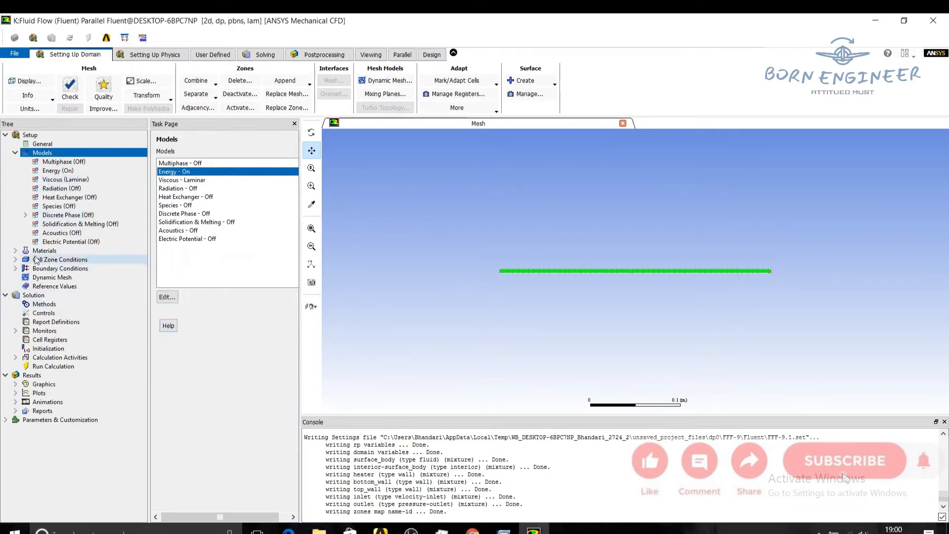
- Copy water-liquid (h2o<l>) from the Fluent Database into the case's fluid materials
{"action": "left_click", "coordinate": [16, 250]}
{"action": "left_click", "coordinate": [25, 260]}
{"action": "left_click", "coordinate": [56, 268]}
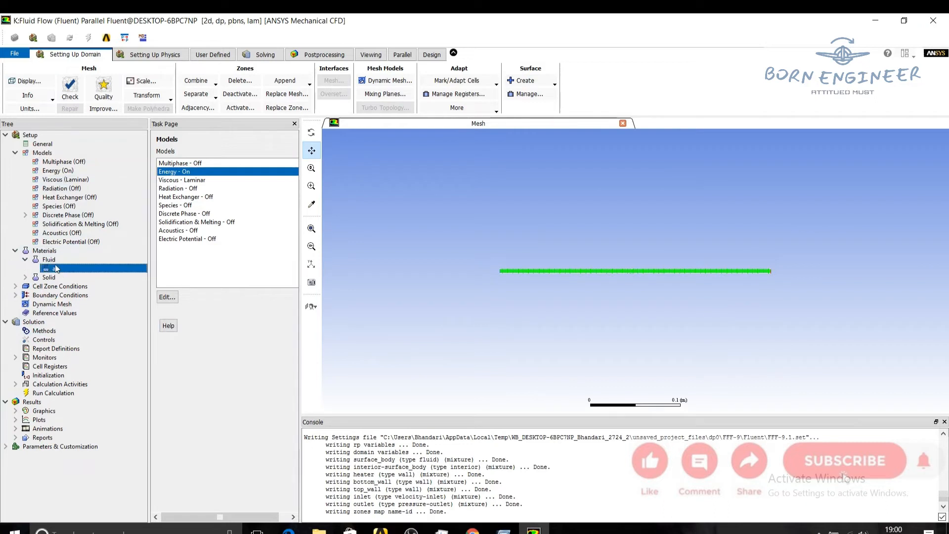
{"action": "double_click", "coordinate": [56, 270]}
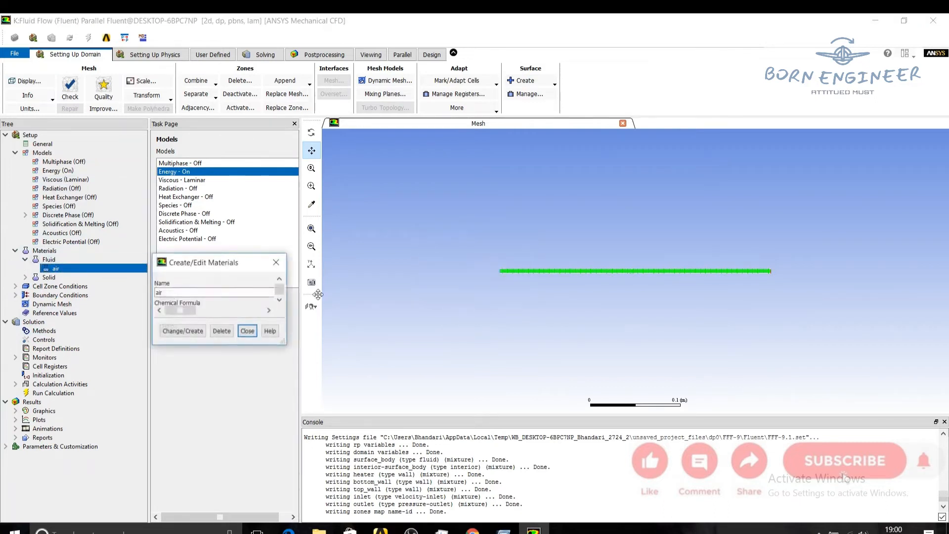
{"action": "left_click_drag", "start_coordinate": [297, 265], "coordinate": [260, 179]}
{"action": "left_click", "coordinate": [444, 227]}
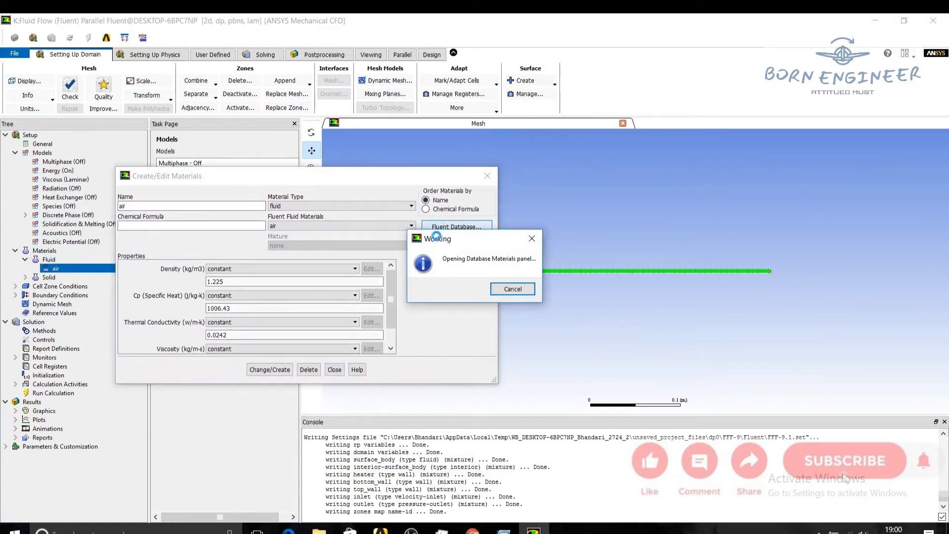
{"action": "left_click_drag", "start_coordinate": [297, 308], "coordinate": [299, 339]}
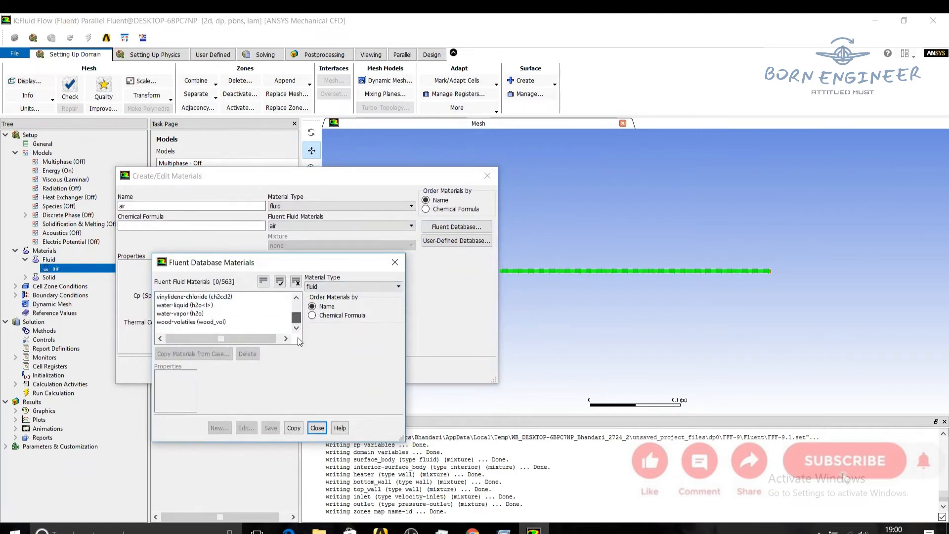
{"action": "left_click", "coordinate": [178, 304]}
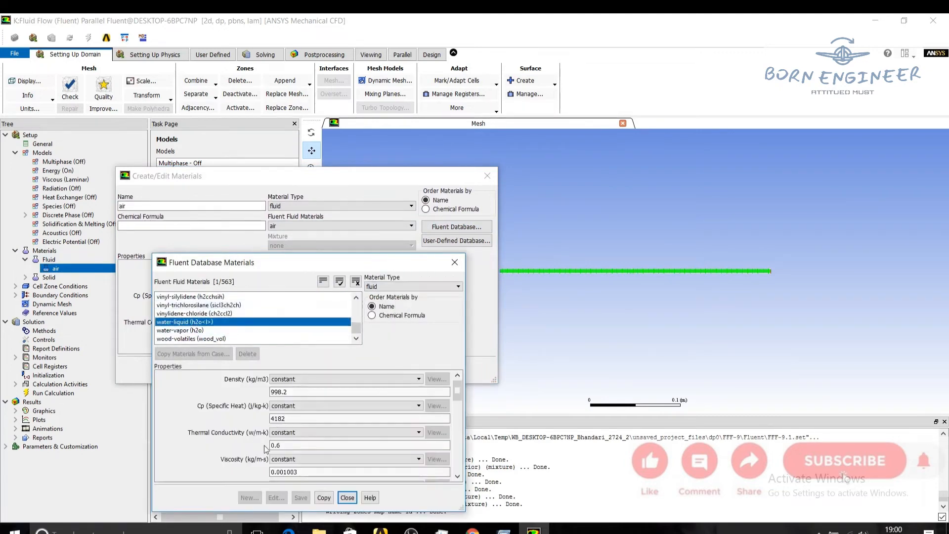
{"action": "left_click", "coordinate": [324, 498]}
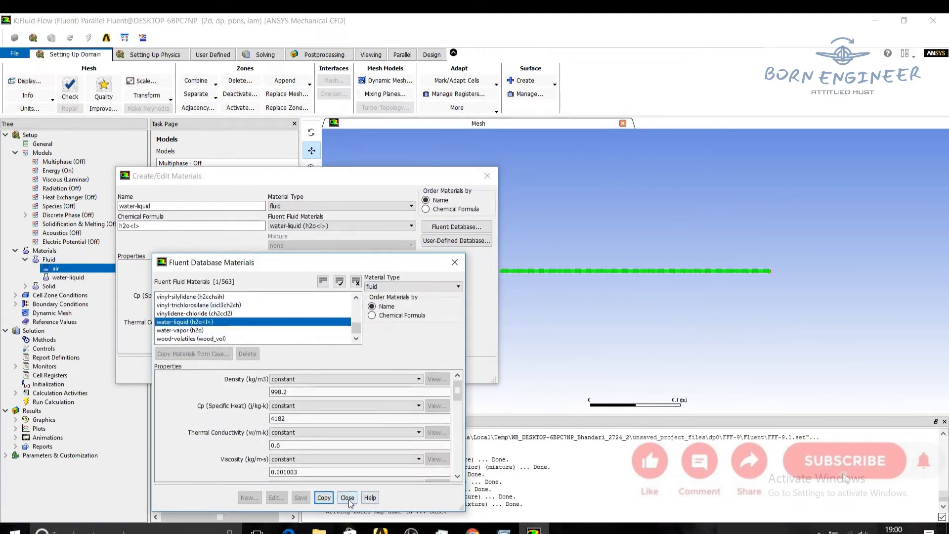
{"action": "left_click", "coordinate": [347, 497]}
{"action": "left_click", "coordinate": [270, 371]}
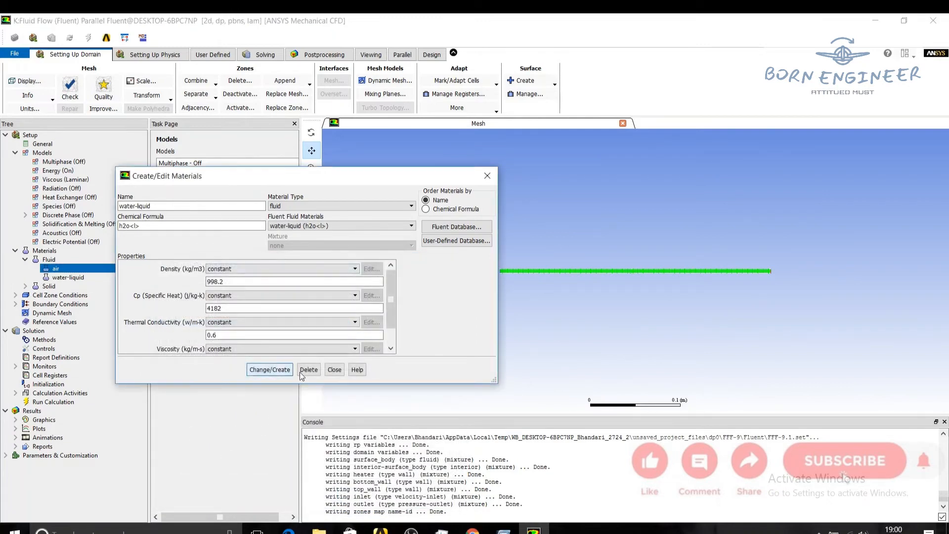
{"action": "left_click", "coordinate": [334, 370]}
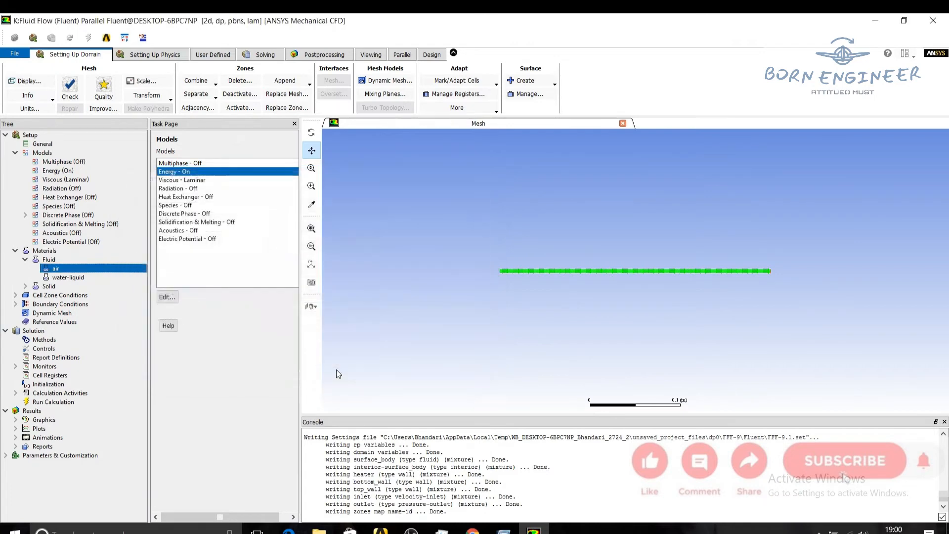
- Assign water-liquid as the material of the surface_body fluid cell zone
{"action": "left_click", "coordinate": [15, 295]}
{"action": "left_click", "coordinate": [68, 304]}
{"action": "right_click", "coordinate": [68, 305]}
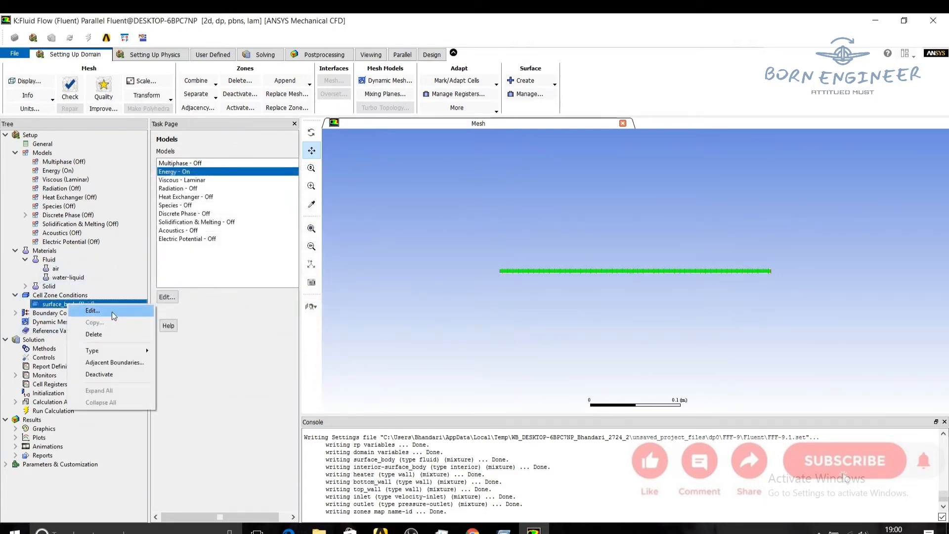
{"action": "left_click", "coordinate": [111, 315]}
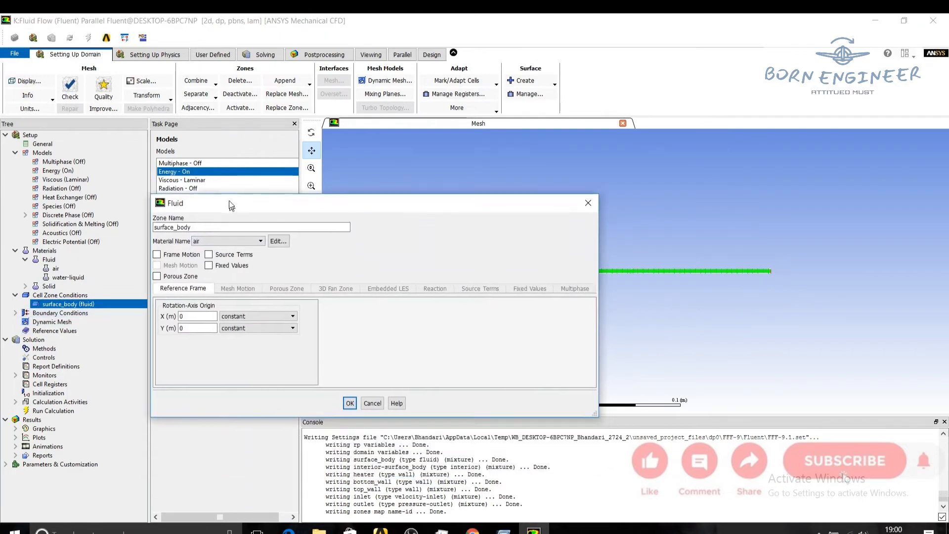
{"action": "left_click", "coordinate": [241, 232]}
{"action": "left_click", "coordinate": [208, 242]}
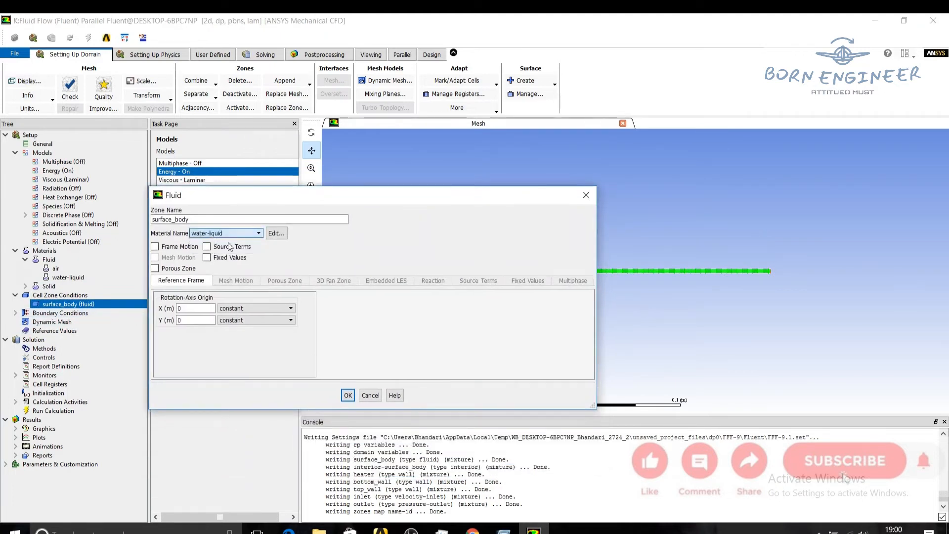
{"action": "left_click", "coordinate": [347, 395]}
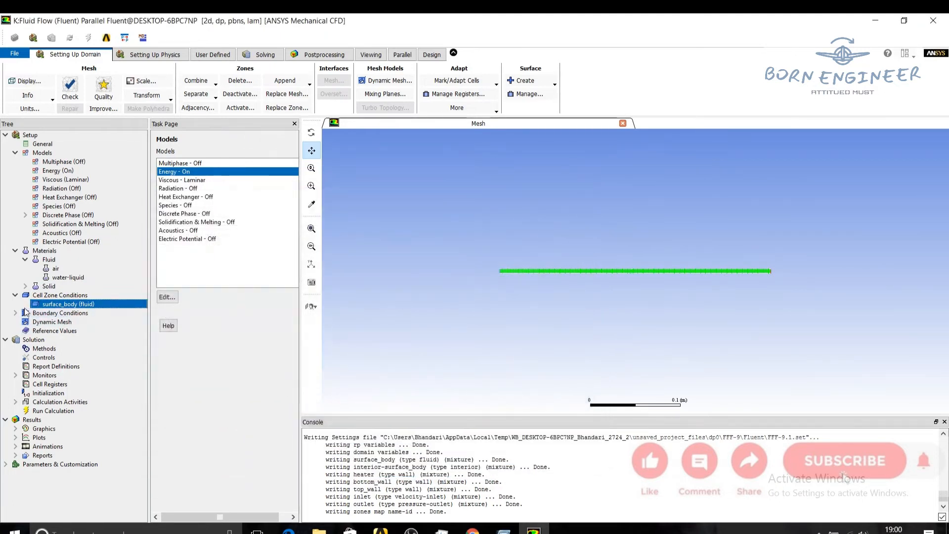
- Give the bottom_wall boundary a convection thermal condition with a heat transfer coefficient of 100 W/m2-K
{"action": "left_click", "coordinate": [16, 313]}
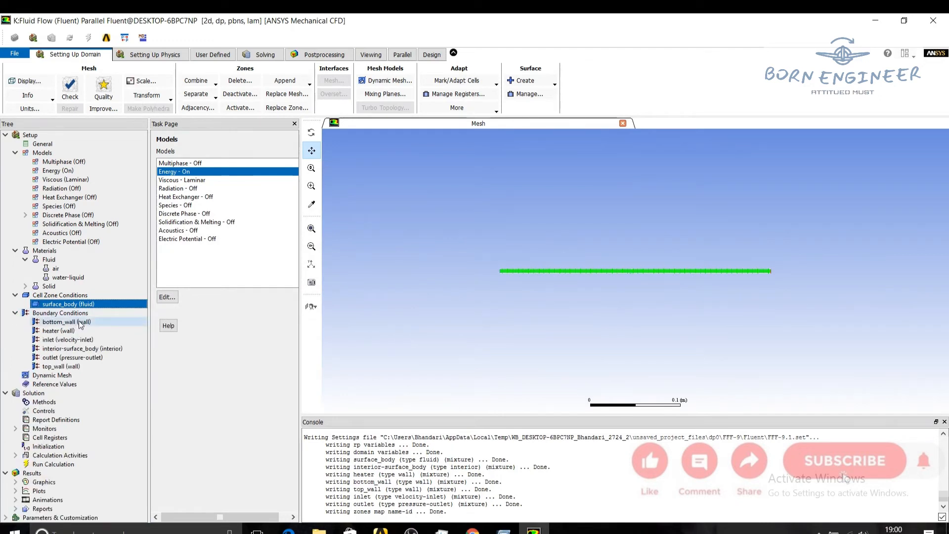
{"action": "left_click", "coordinate": [79, 322]}
{"action": "double_click", "coordinate": [79, 322]}
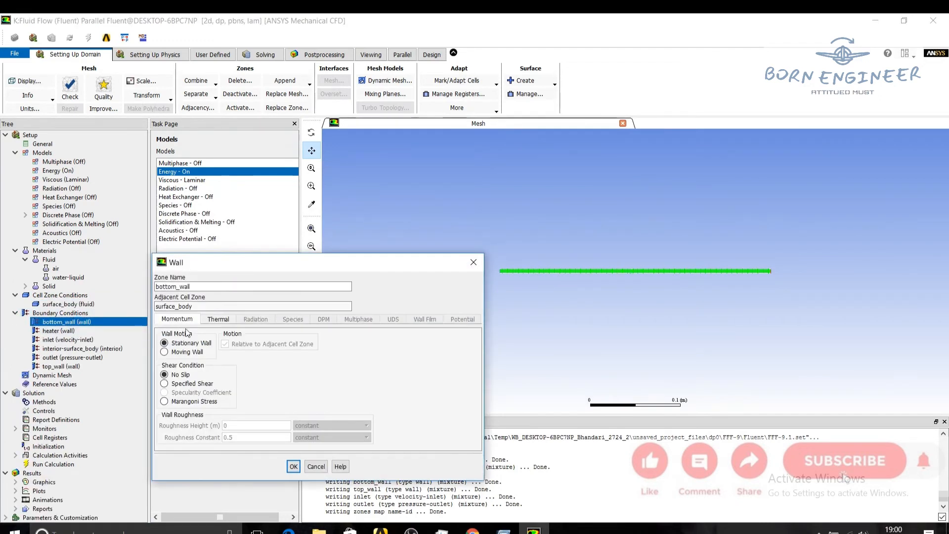
{"action": "left_click", "coordinate": [218, 319]}
{"action": "left_click", "coordinate": [187, 362]}
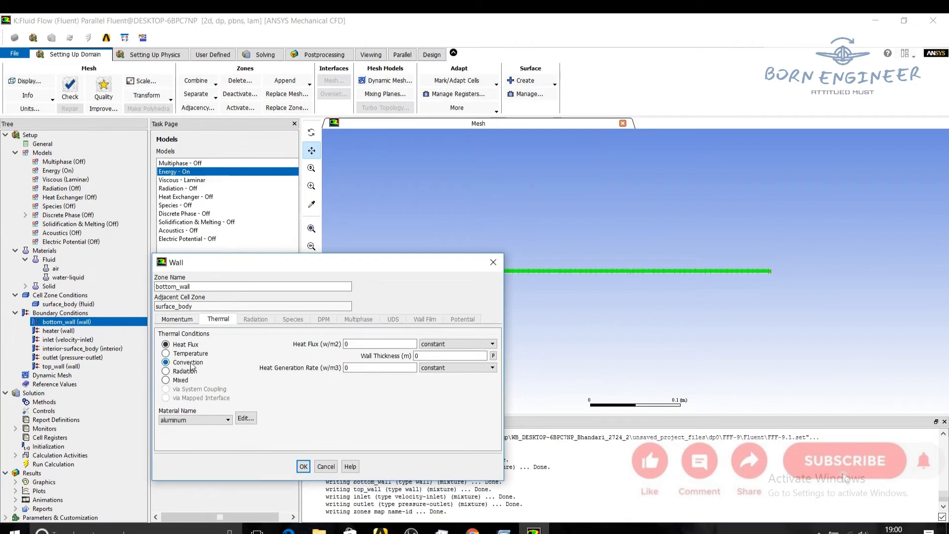
{"action": "double_click", "coordinate": [359, 343]}
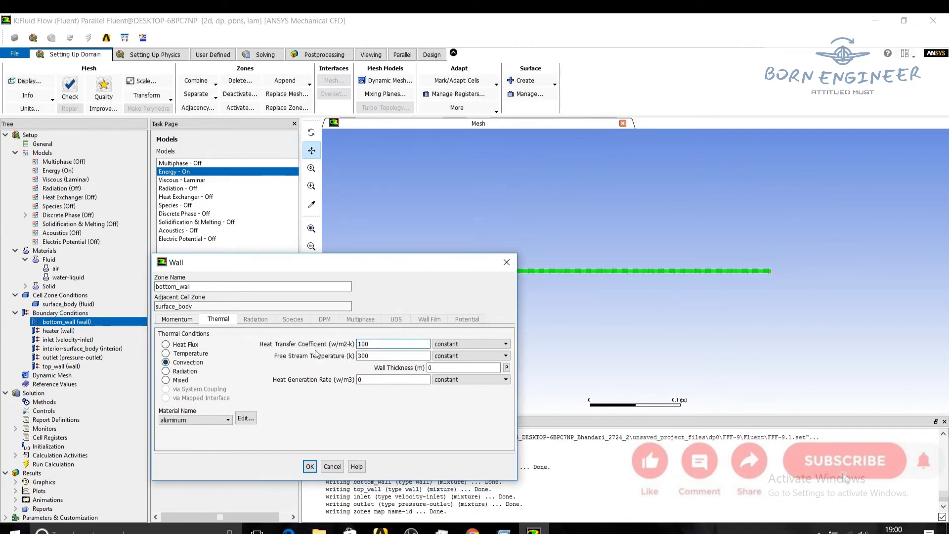
{"action": "left_click", "coordinate": [309, 466]}
- Give the heater wall a fixed temperature thermal condition of 600 K
{"action": "left_click", "coordinate": [48, 330]}
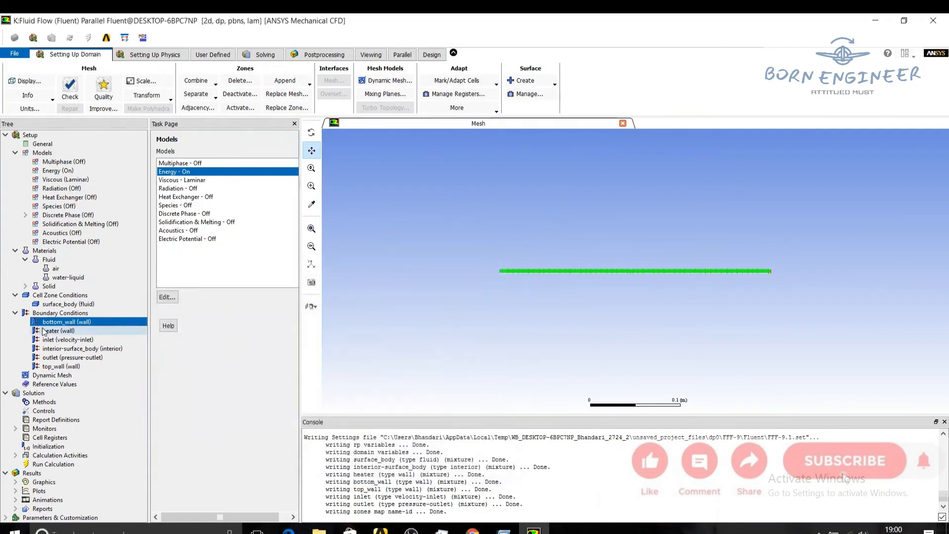
{"action": "double_click", "coordinate": [47, 331]}
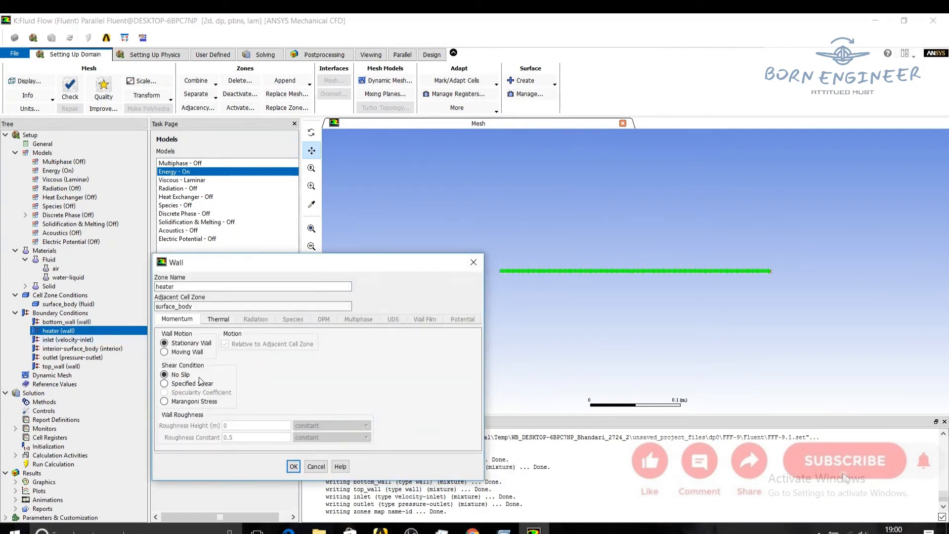
{"action": "left_click", "coordinate": [218, 319]}
{"action": "left_click", "coordinate": [166, 353]}
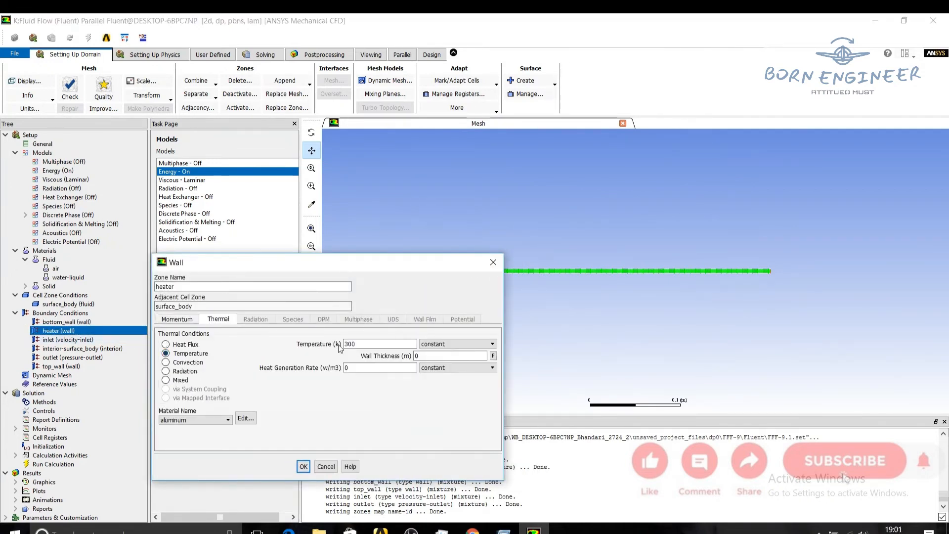
{"action": "left_click_drag", "start_coordinate": [359, 344], "coordinate": [298, 341]}
{"action": "type", "text": "60"}
{"action": "left_click", "coordinate": [303, 466]}
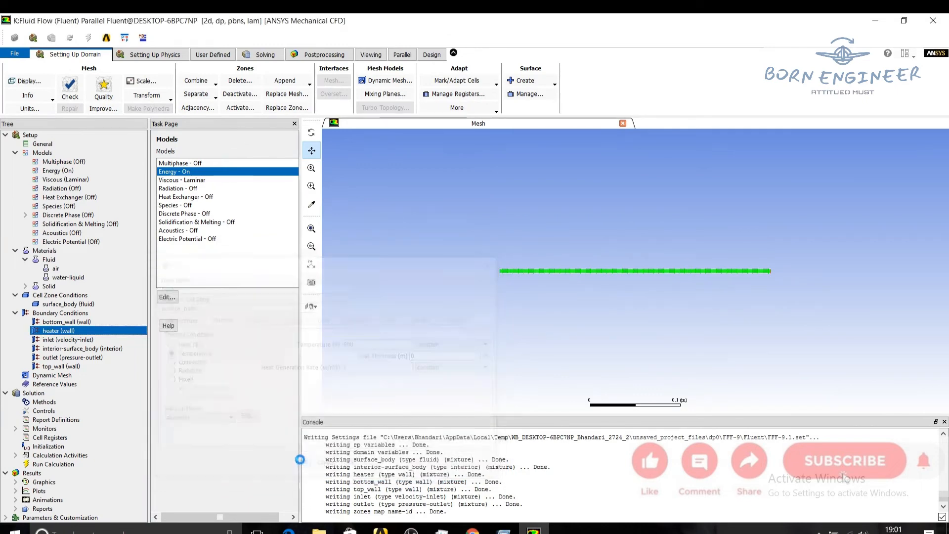
- Set the inlet's velocity magnitude to 0.01 m/s and change the outlet's boundary type to outflow
{"action": "double_click", "coordinate": [110, 340]}
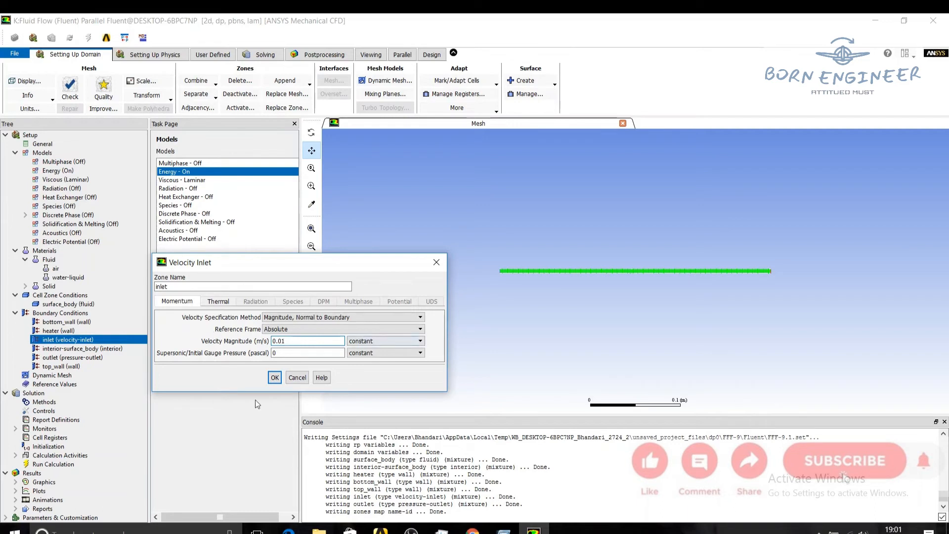
{"action": "left_click", "coordinate": [274, 377]}
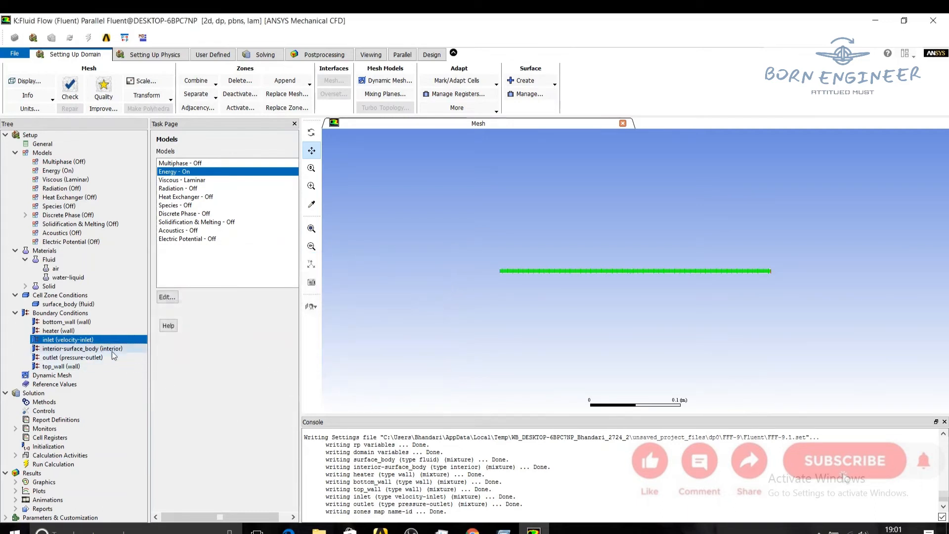
{"action": "double_click", "coordinate": [91, 358]}
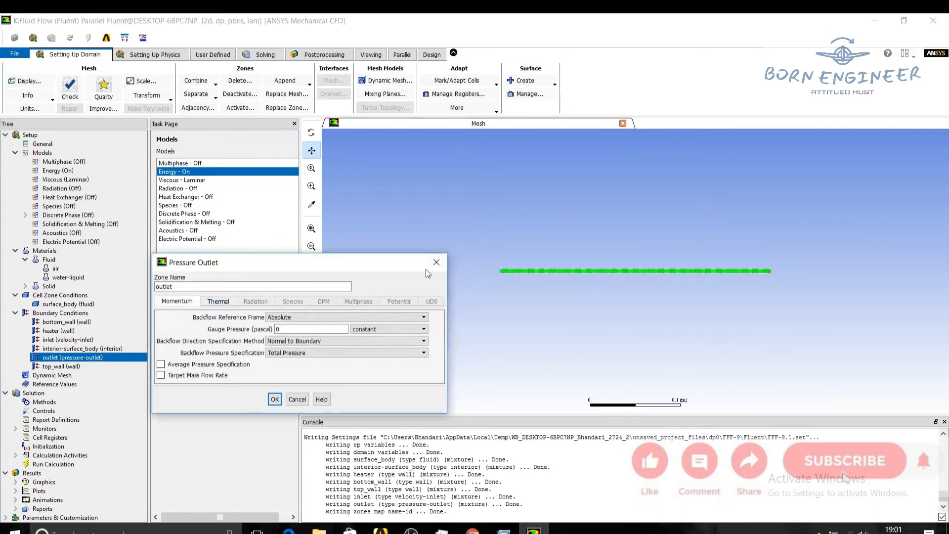
{"action": "left_click", "coordinate": [91, 357]}
{"action": "right_click", "coordinate": [102, 358]}
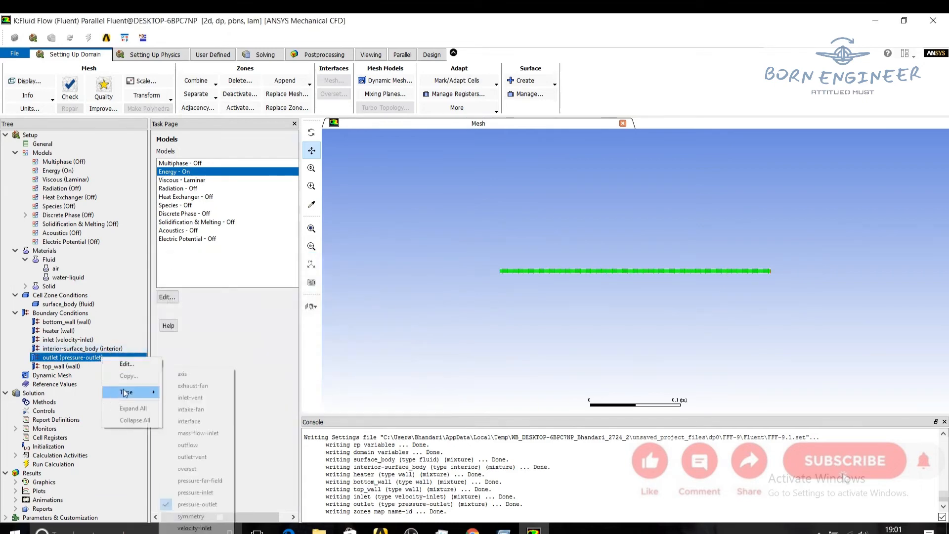
{"action": "mouse_move", "coordinate": [138, 392]}
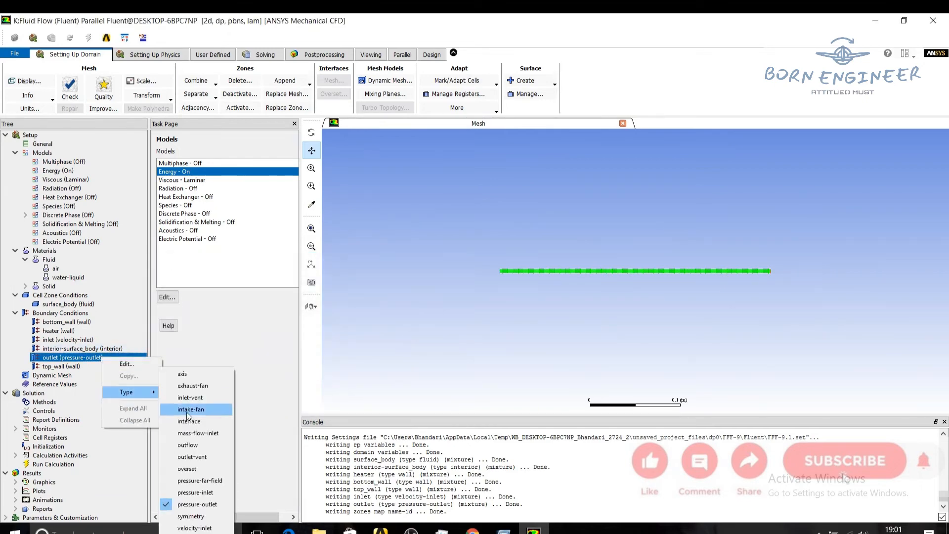
{"action": "left_click", "coordinate": [197, 444]}
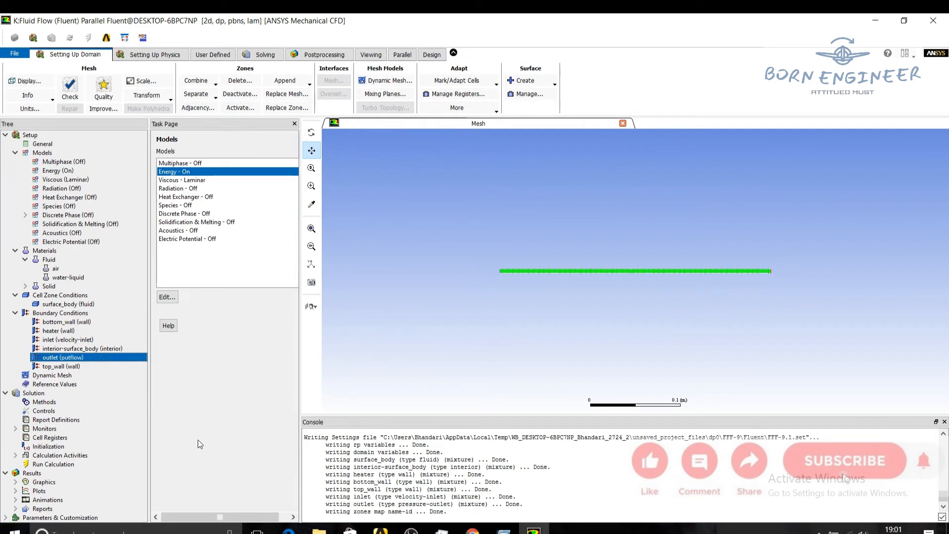
- Set a heat flux of 5000 W/m2 on the top_wall boundary
{"action": "double_click", "coordinate": [69, 366]}
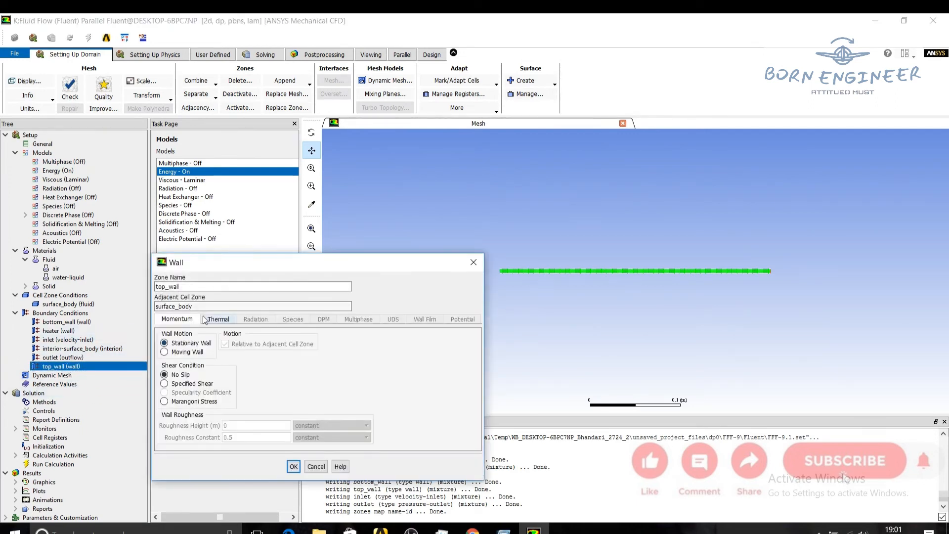
{"action": "left_click", "coordinate": [216, 319]}
{"action": "double_click", "coordinate": [346, 344]}
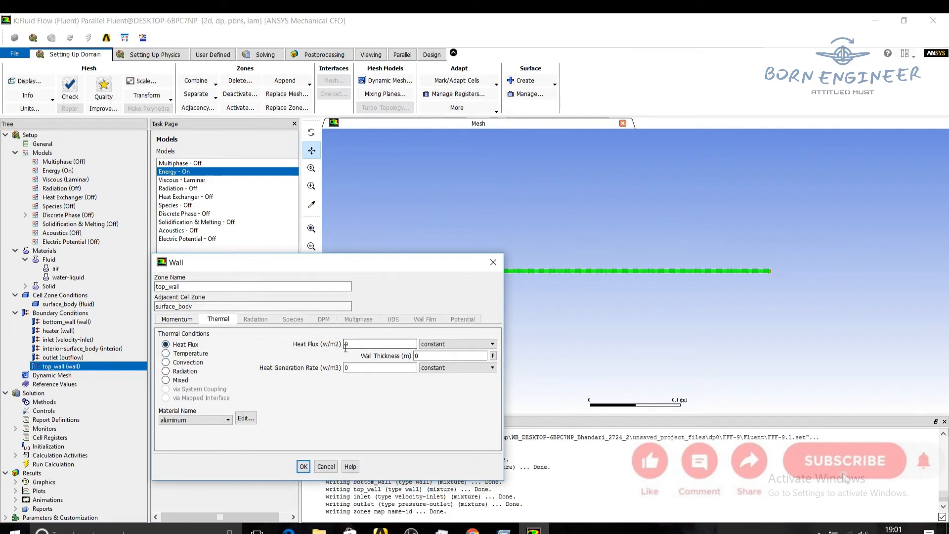
{"action": "type", "text": "5000"}
{"action": "left_click", "coordinate": [303, 466]}
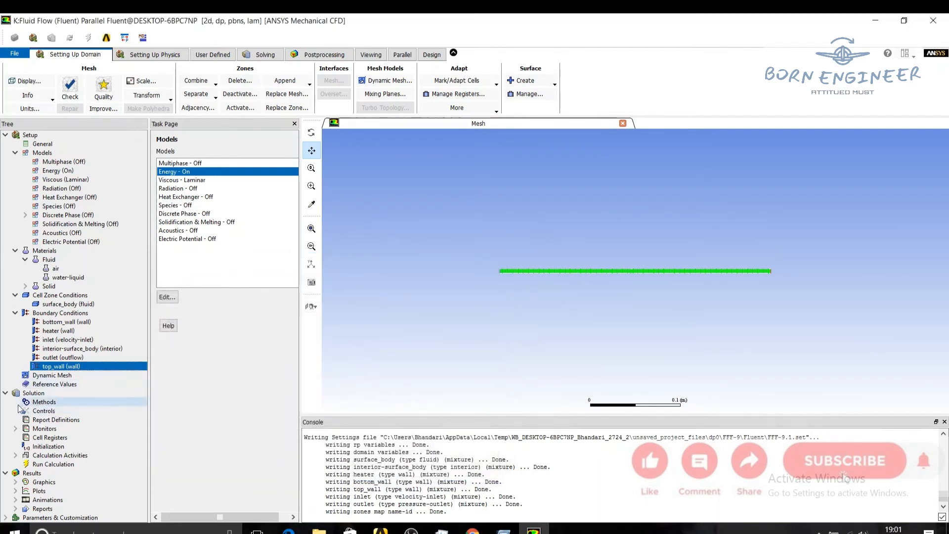
- Initialize the solution with Standard Initialization computed from all-zones
{"action": "left_click", "coordinate": [47, 446]}
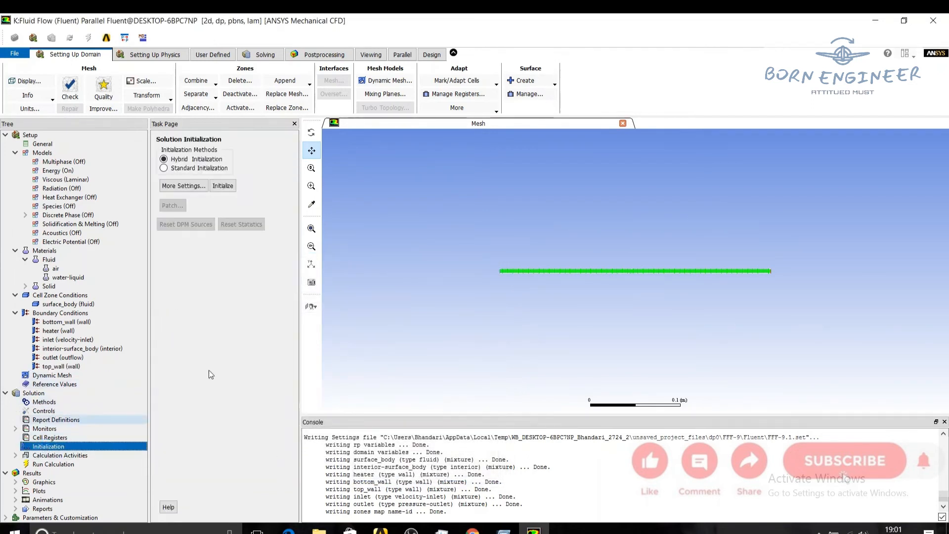
{"action": "left_click", "coordinate": [182, 168]}
{"action": "left_click", "coordinate": [220, 191]}
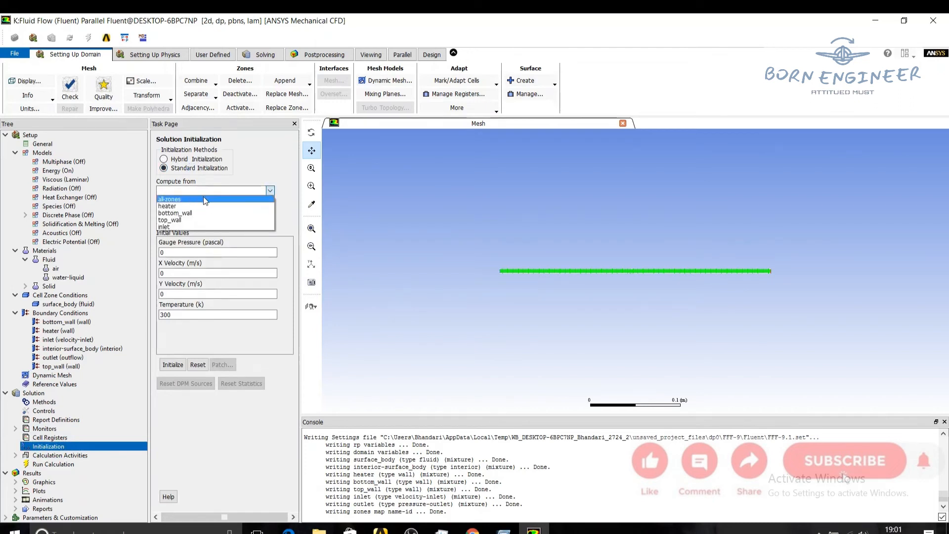
{"action": "left_click", "coordinate": [204, 198]}
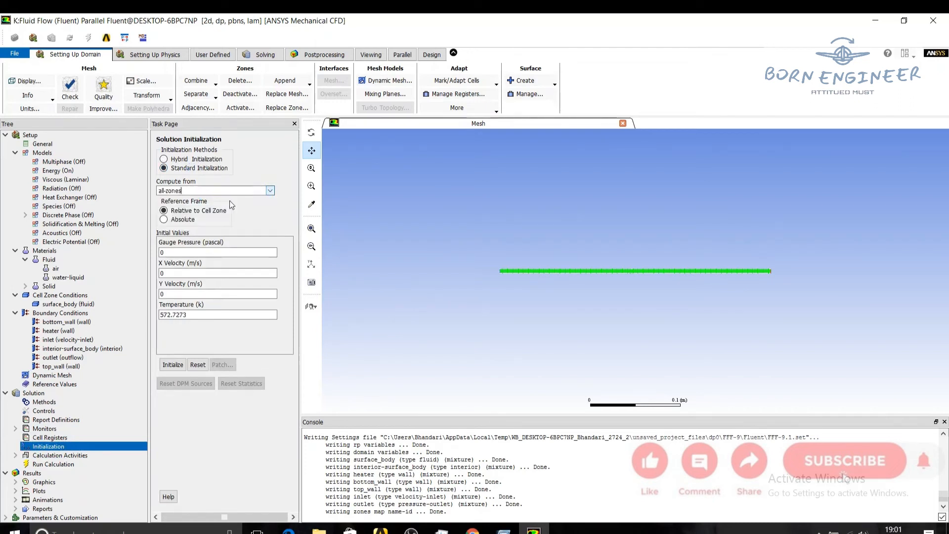
{"action": "left_click", "coordinate": [172, 365]}
- Run the calculation for 100 iterations and dismiss the completion notice
{"action": "left_click", "coordinate": [53, 464]}
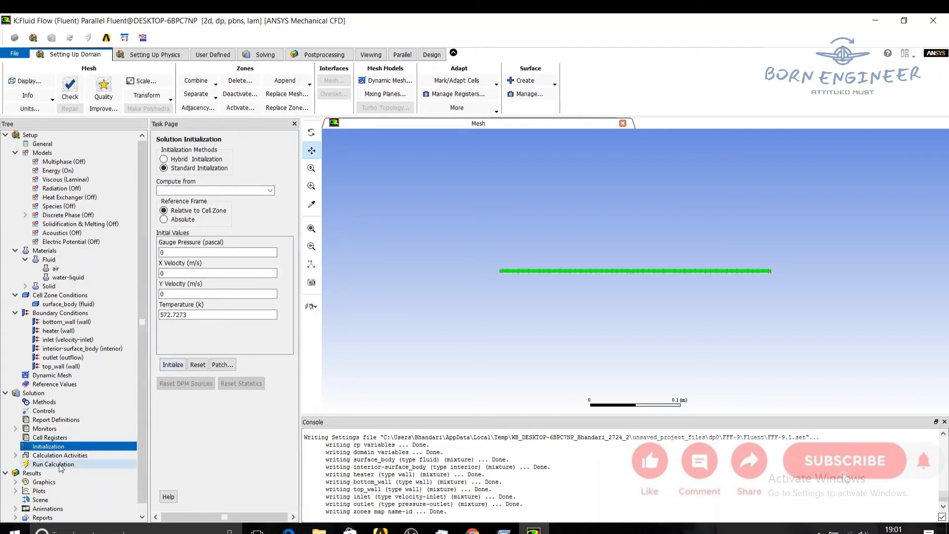
{"action": "left_click", "coordinate": [157, 188]}
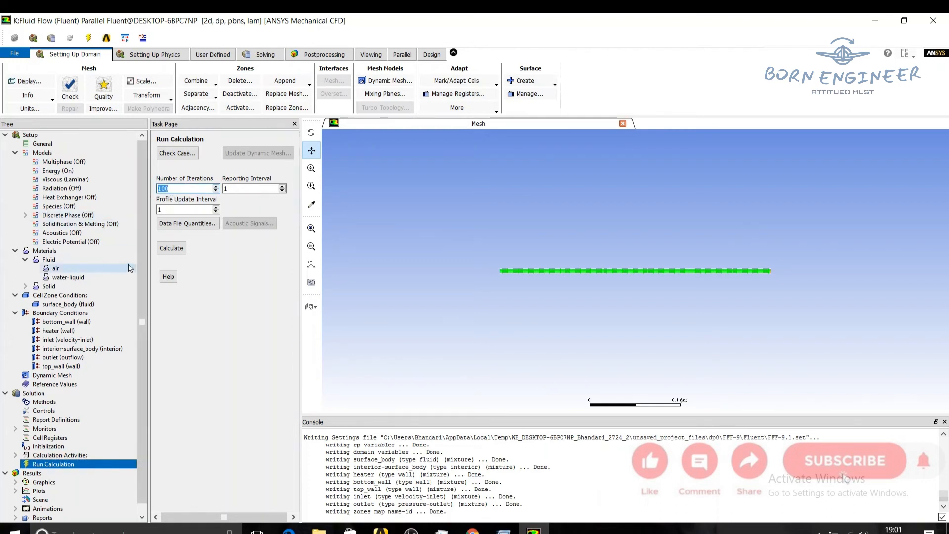
{"action": "left_click", "coordinate": [170, 249]}
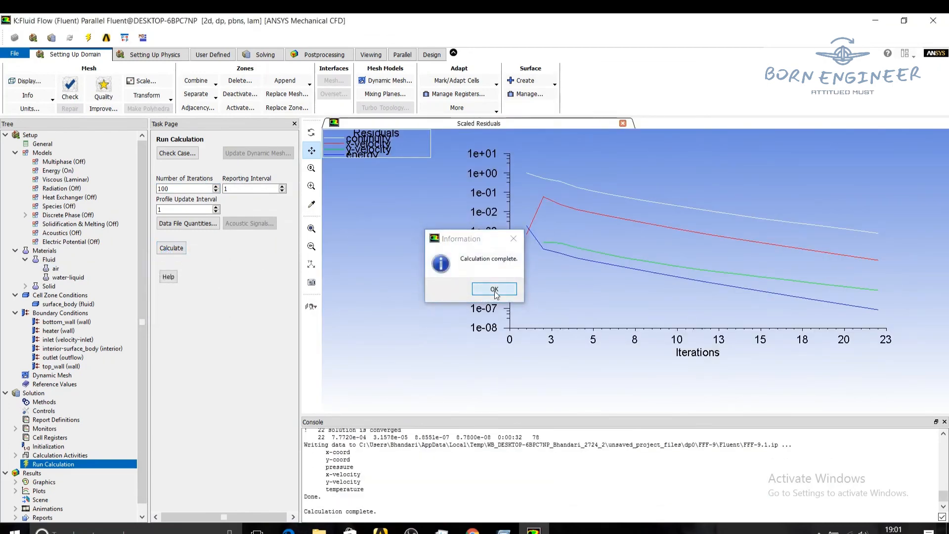
{"action": "left_click", "coordinate": [492, 289]}
- Create and display contour-1 as filled contours of static temperature with smooth coloring
{"action": "left_click", "coordinate": [15, 482]}
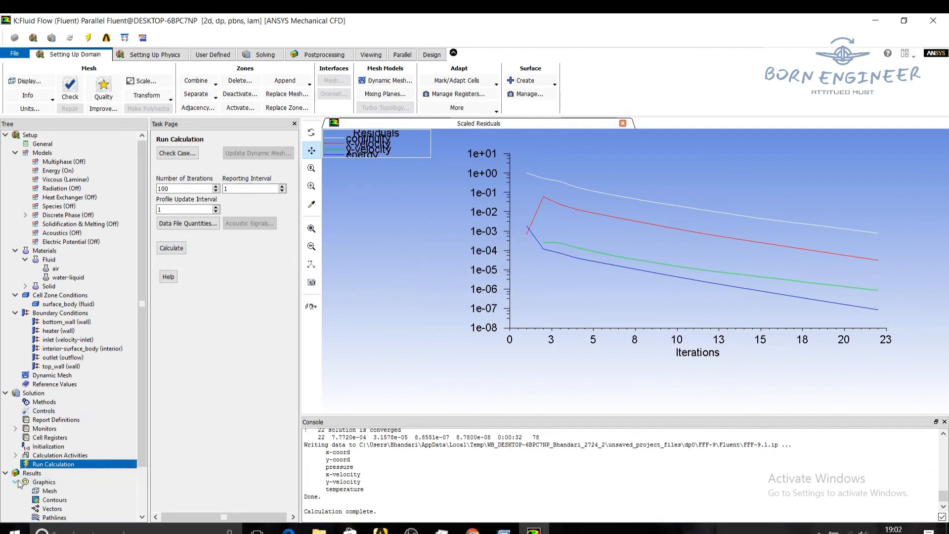
{"action": "double_click", "coordinate": [53, 499]}
{"action": "left_click_drag", "start_coordinate": [242, 234], "coordinate": [234, 171]}
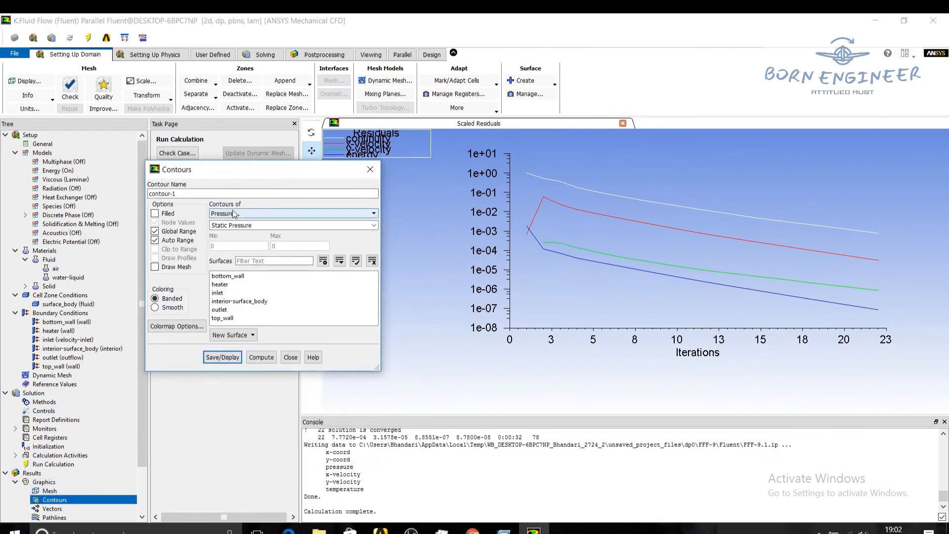
{"action": "left_click", "coordinate": [232, 213]}
{"action": "left_click", "coordinate": [230, 244]}
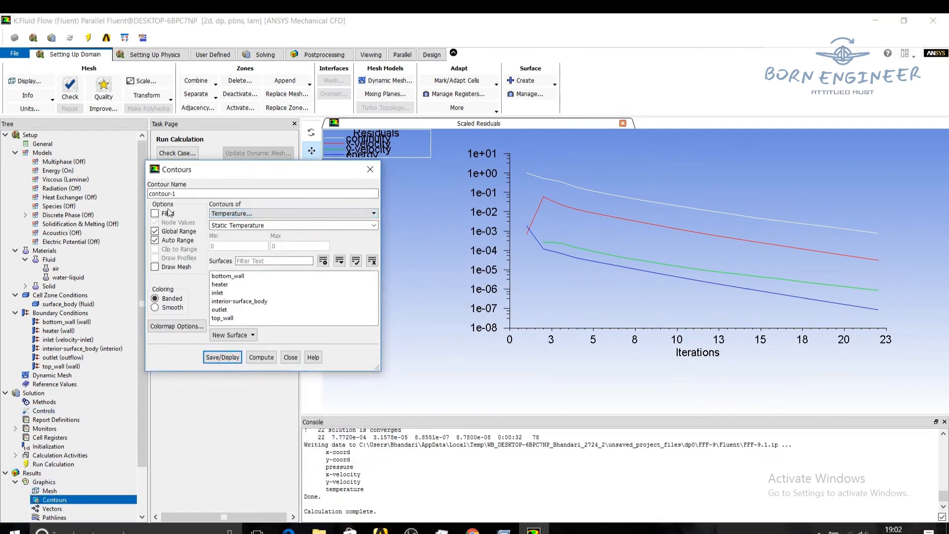
{"action": "left_click", "coordinate": [210, 356]}
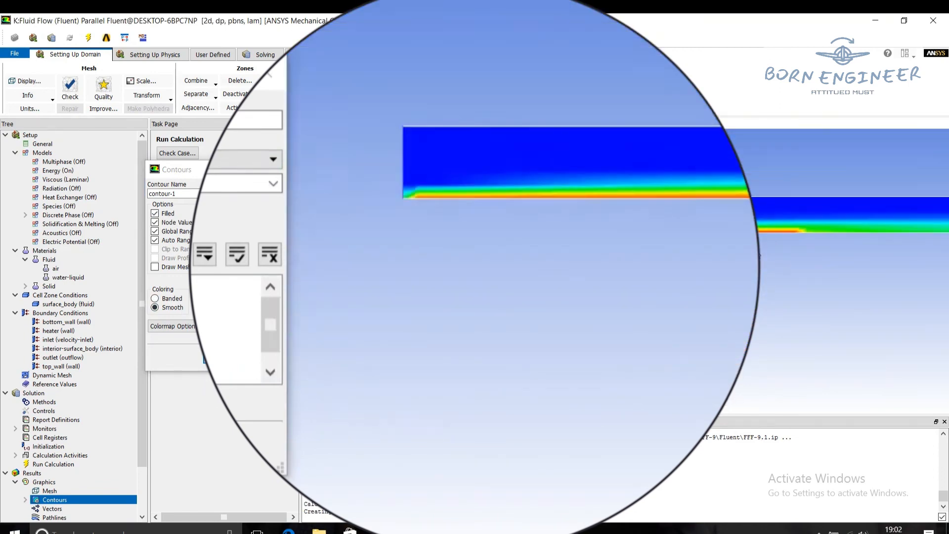
- Examine the static temperature contour along the full length of the pipe, then close the contour settings
{"action": "scroll", "coordinate": [757, 253], "scroll_direction": "down", "scroll_amount": 3}
{"action": "left_click_drag", "start_coordinate": [708, 273], "coordinate": [583, 278]}
{"action": "scroll", "coordinate": [699, 270], "scroll_direction": "down", "scroll_amount": 1}
{"action": "left_click_drag", "start_coordinate": [699, 270], "coordinate": [505, 257]}
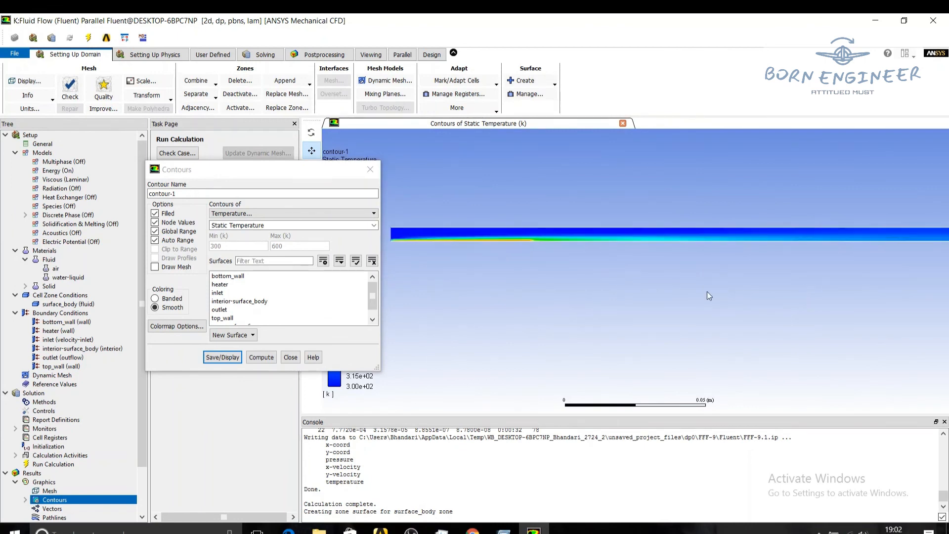
{"action": "left_click_drag", "start_coordinate": [707, 292], "coordinate": [571, 270]}
{"action": "scroll", "coordinate": [684, 269], "scroll_direction": "down", "scroll_amount": 2}
{"action": "mouse_move", "coordinate": [832, 289]}
{"action": "left_mouse_down"}
{"action": "mouse_move", "coordinate": [825, 307]}
{"action": "mouse_move", "coordinate": [829, 297]}
{"action": "left_mouse_up"}
{"action": "left_click", "coordinate": [290, 357]}
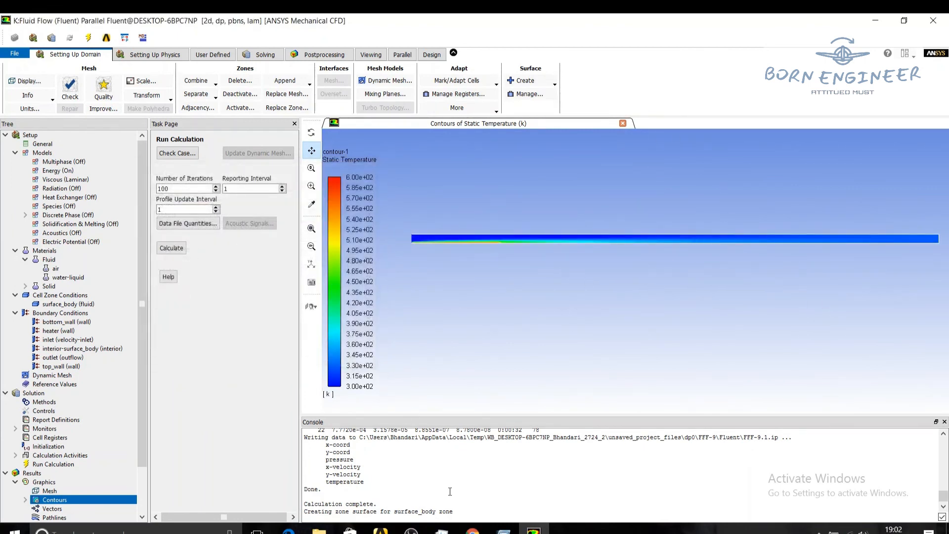